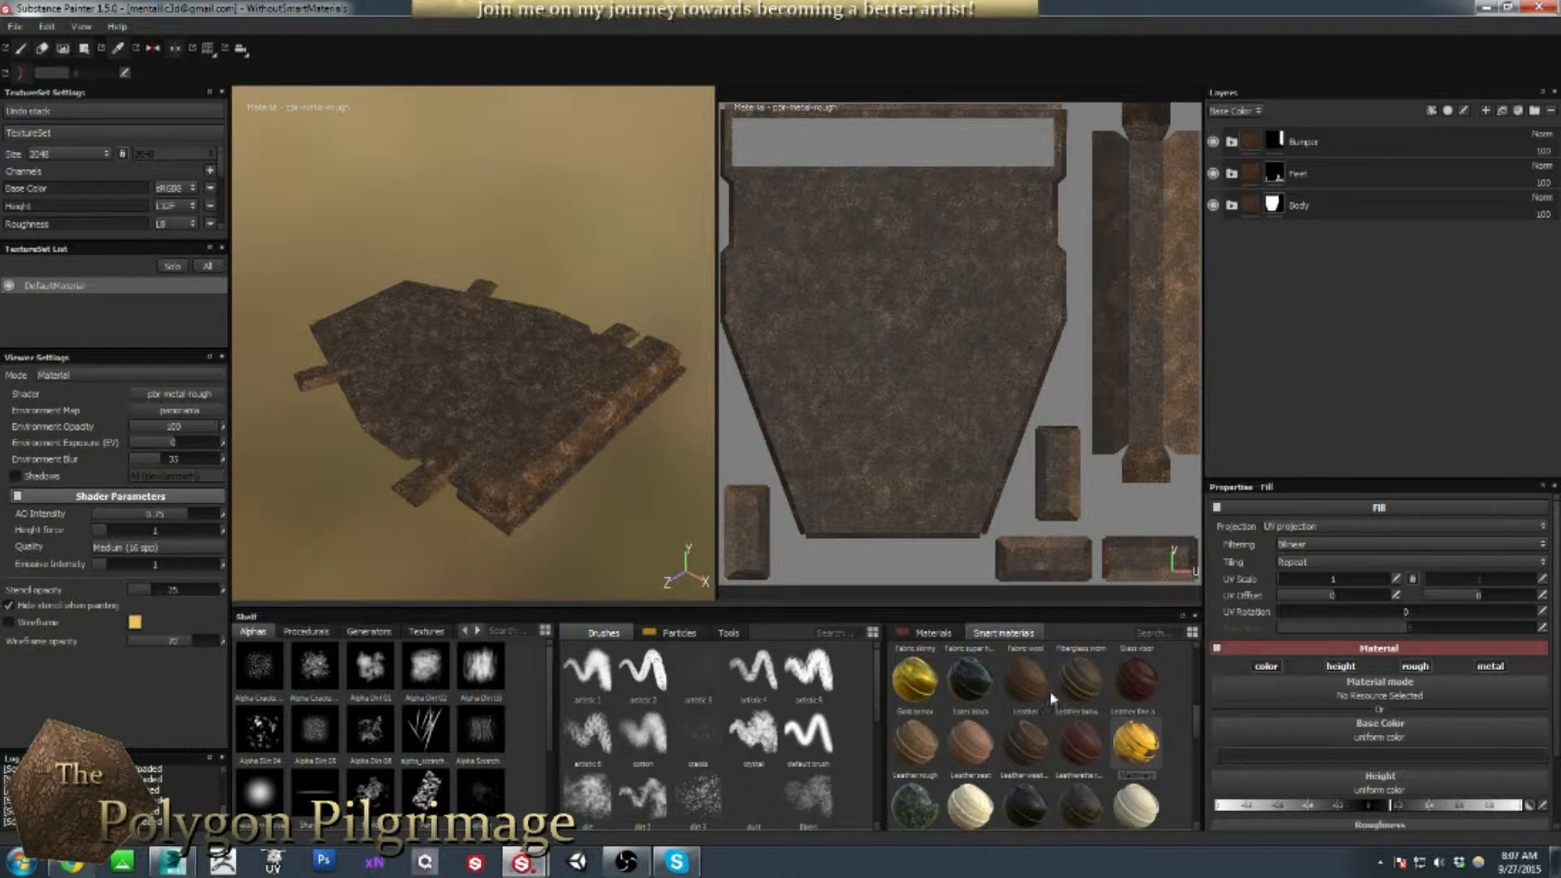
{"action": "scroll", "coordinate": [1197, 716], "scroll_direction": "down", "scroll_amount": 1}
{"action": "scroll", "coordinate": [1197, 706], "scroll_direction": "up", "scroll_amount": 2}
{"action": "left_click_drag", "start_coordinate": [1137, 769], "coordinate": [826, 523]}
{"action": "mouse_move", "coordinate": [616, 295]}
{"action": "left_mouse_down", "text": "alt"}
{"action": "mouse_move", "coordinate": [599, 271]}
{"action": "mouse_move", "coordinate": [578, 286]}
{"action": "mouse_move", "coordinate": [447, 279]}
{"action": "mouse_move", "coordinate": [594, 274]}
{"action": "mouse_move", "coordinate": [599, 304]}
{"action": "left_mouse_up", "text": "alt"}
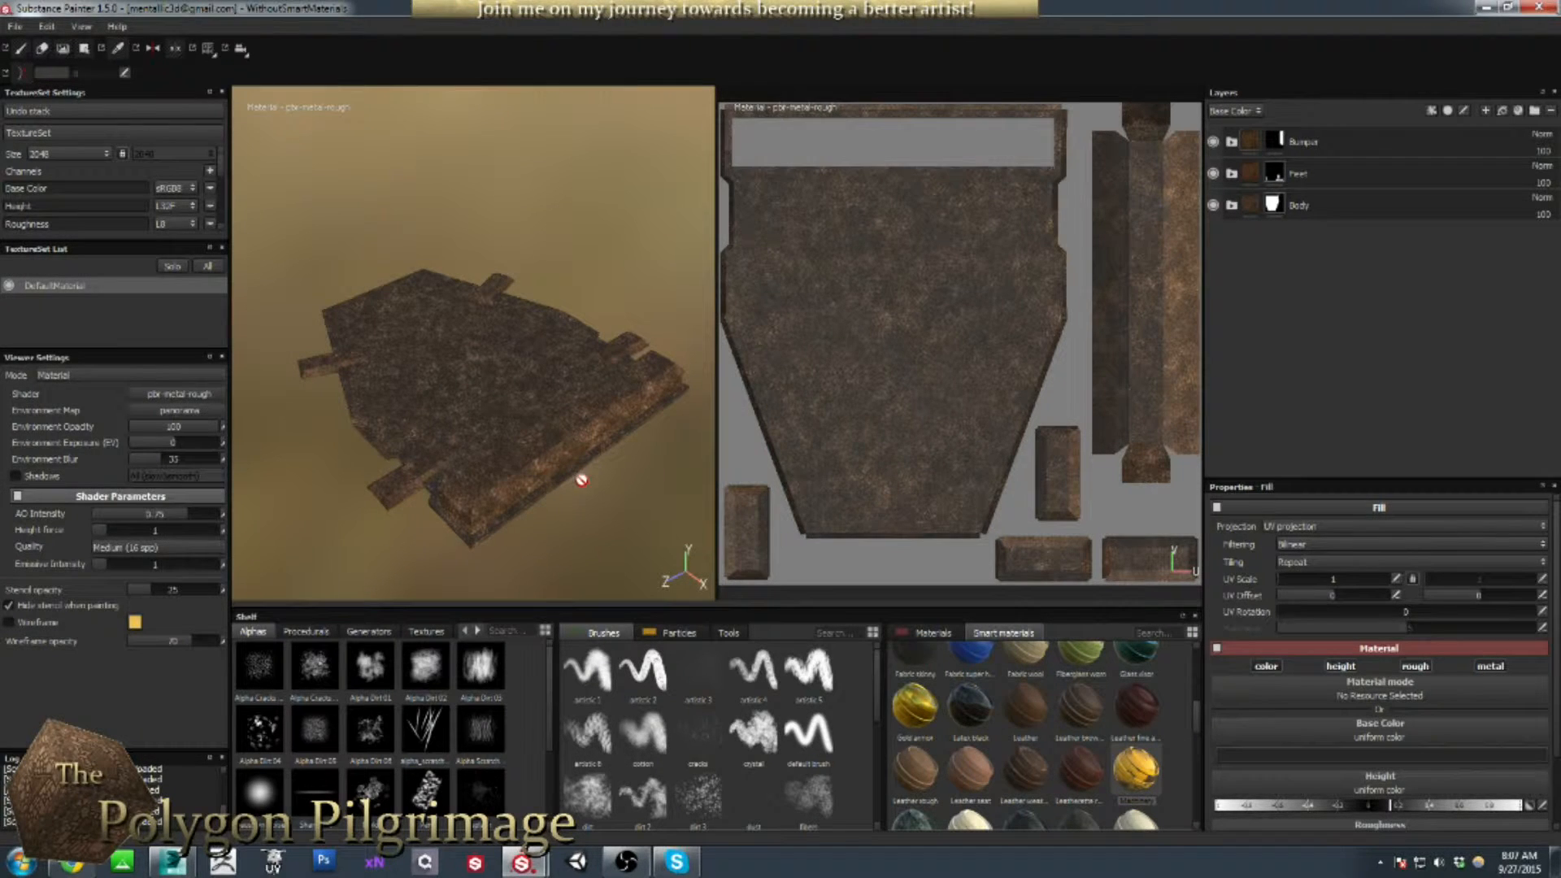
{"action": "left_click_drag", "start_coordinate": [580, 501], "coordinate": [583, 491], "text": "alt"}
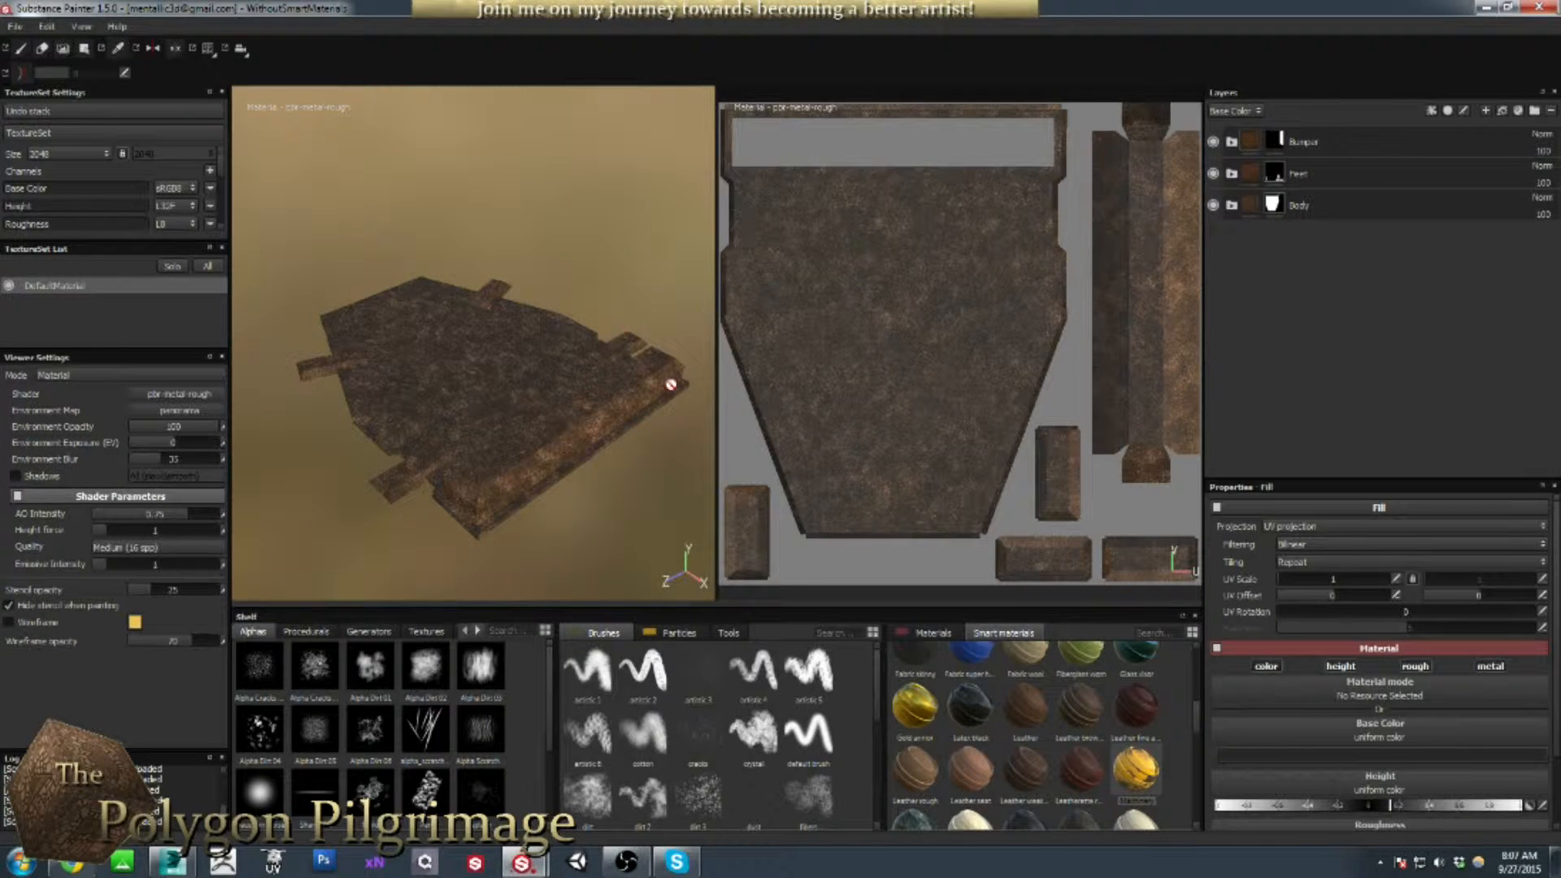
{"action": "scroll", "coordinate": [1189, 714], "scroll_direction": "up", "scroll_amount": 1}
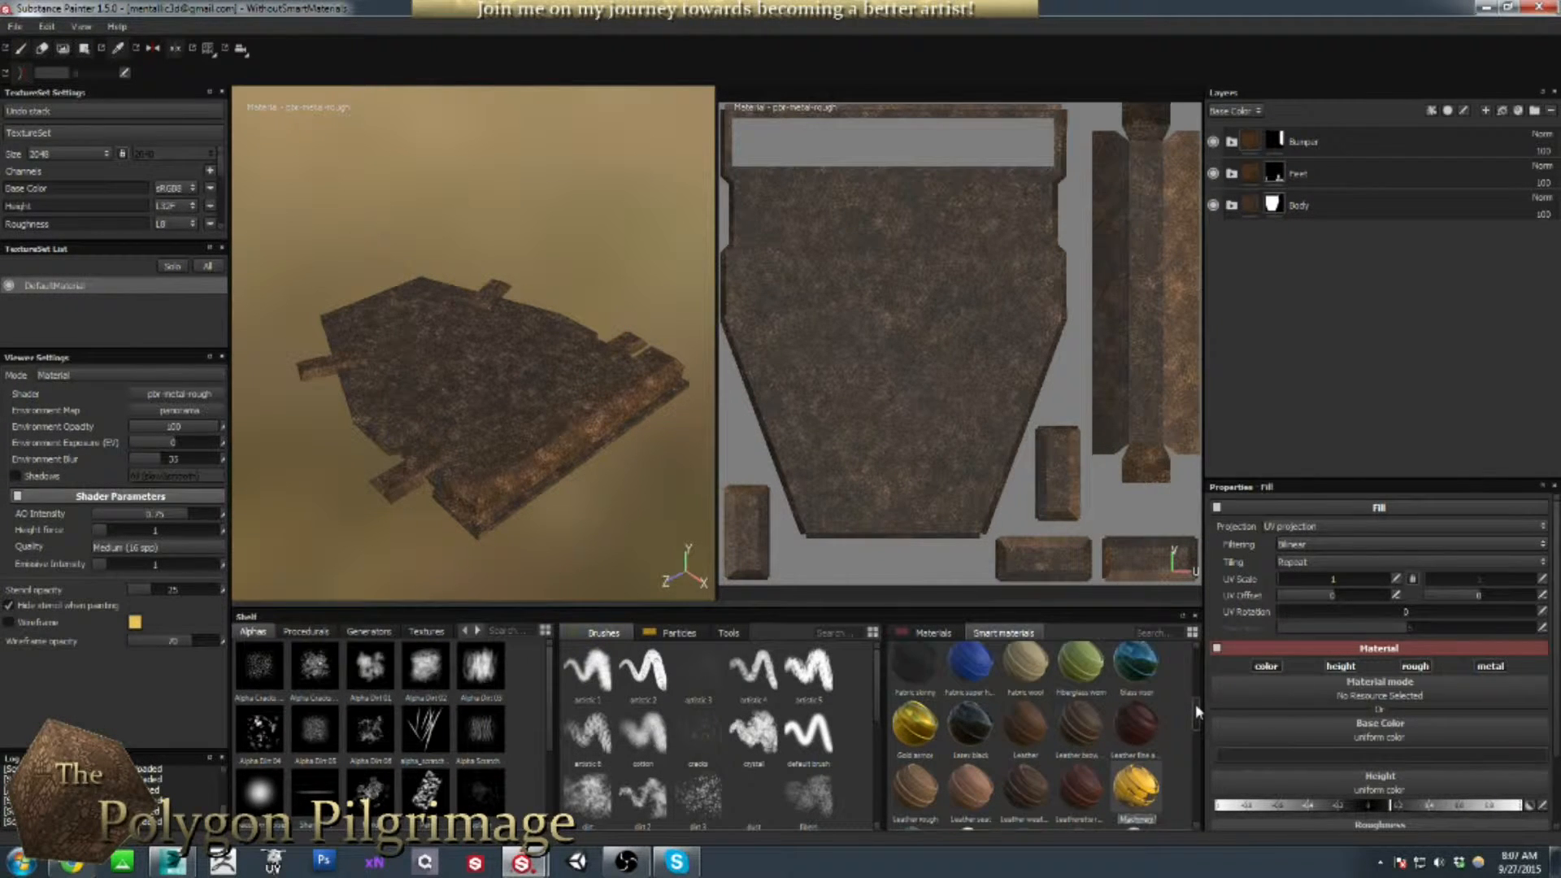
Expand the Body, Feet and Bumper layer folders to show their contents, and select the Feet folder
{"action": "left_click", "coordinate": [1231, 204]}
{"action": "left_click", "coordinate": [1231, 173]}
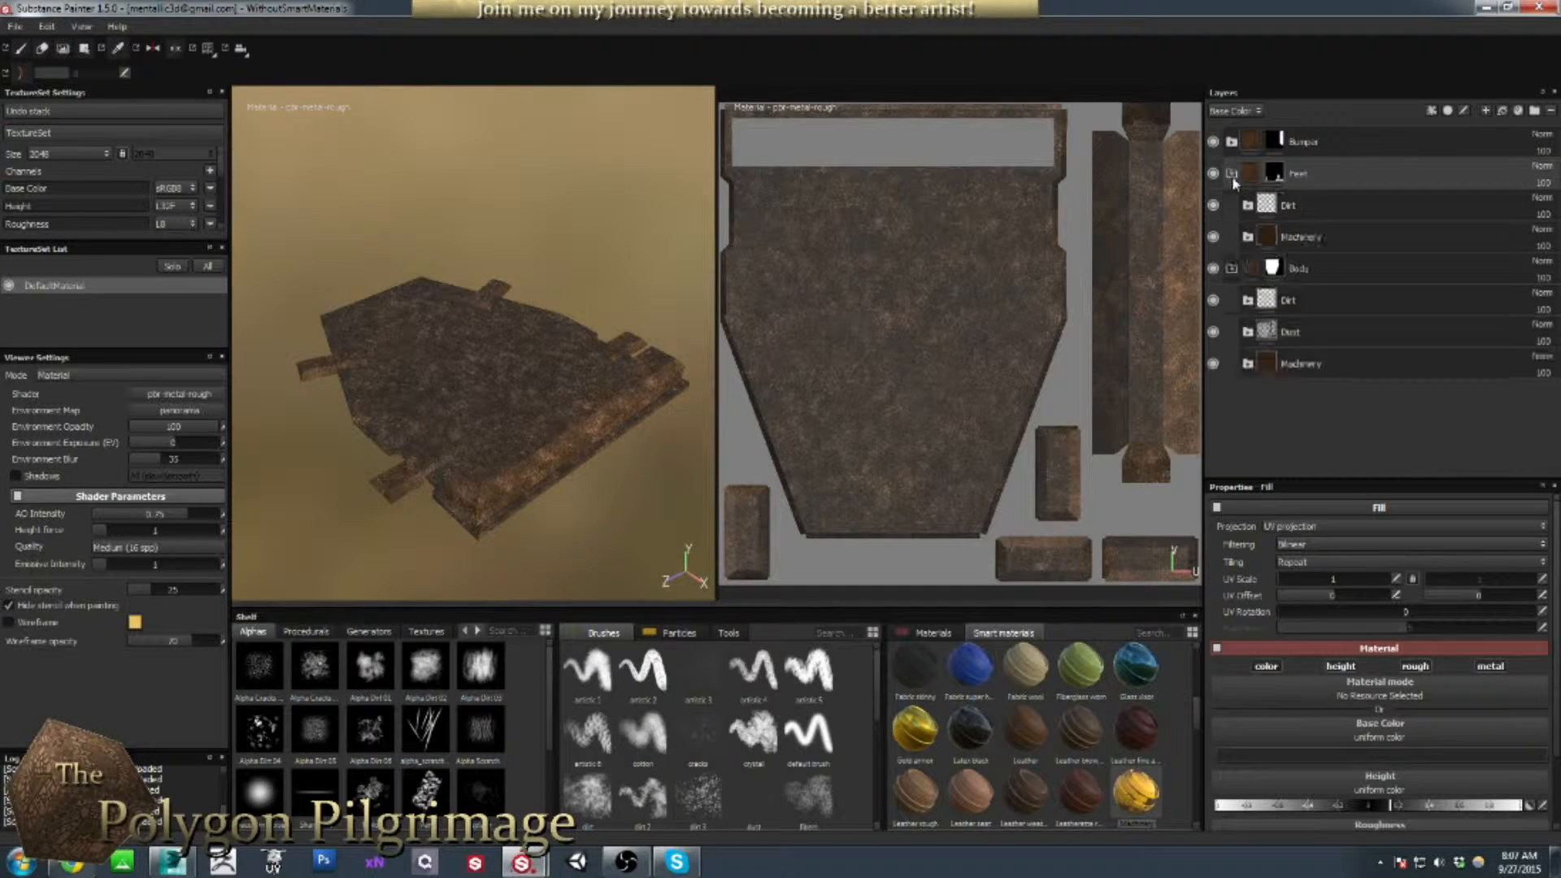
{"action": "left_click", "coordinate": [1231, 142]}
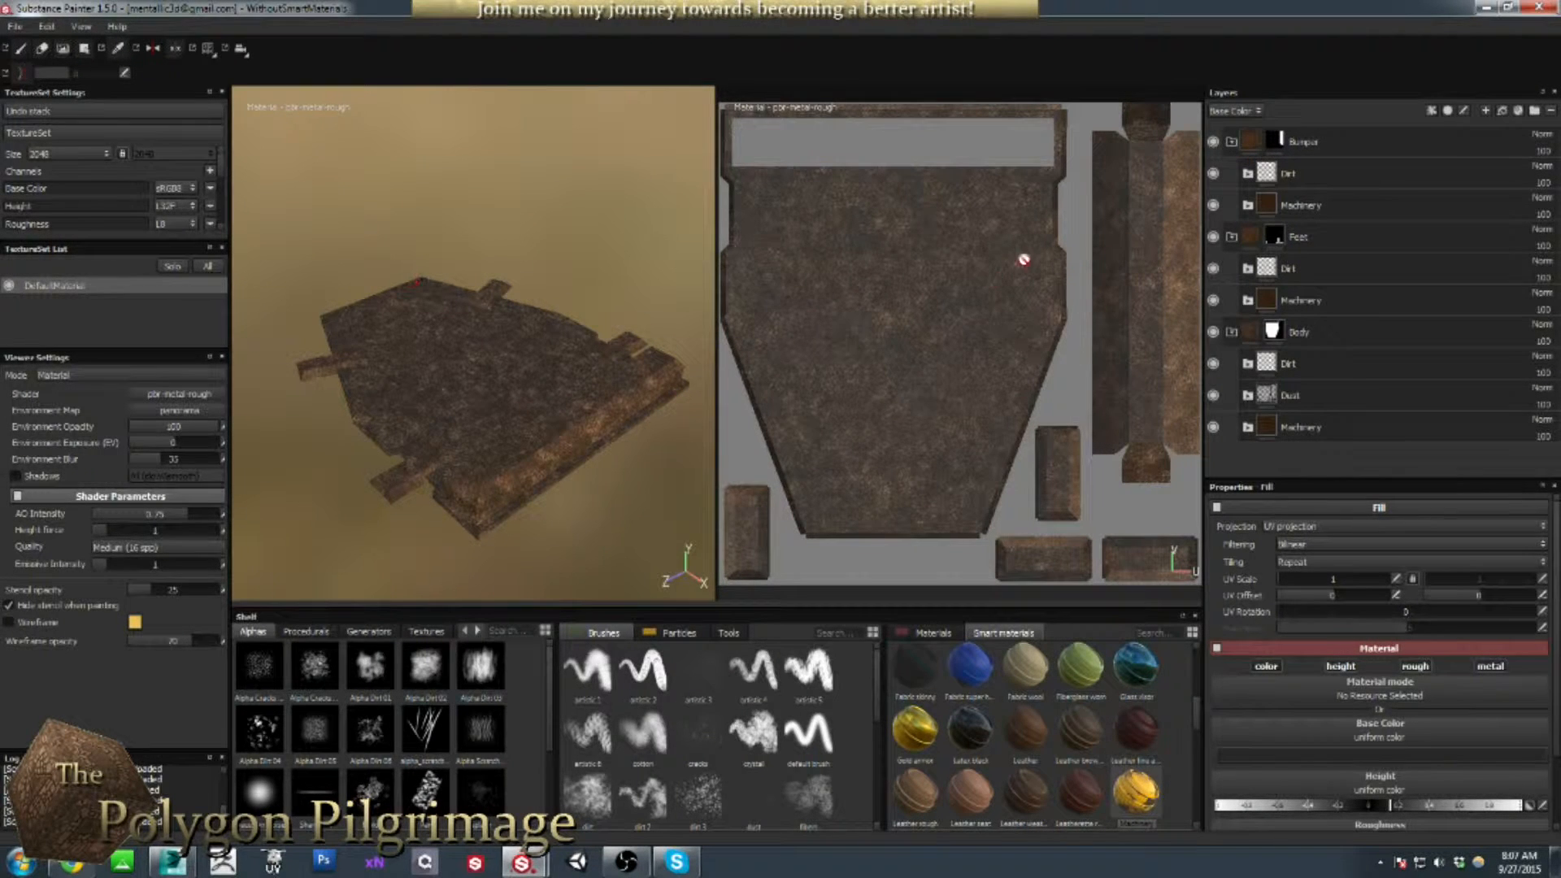
{"action": "left_click_drag", "start_coordinate": [617, 416], "coordinate": [546, 495], "text": "alt"}
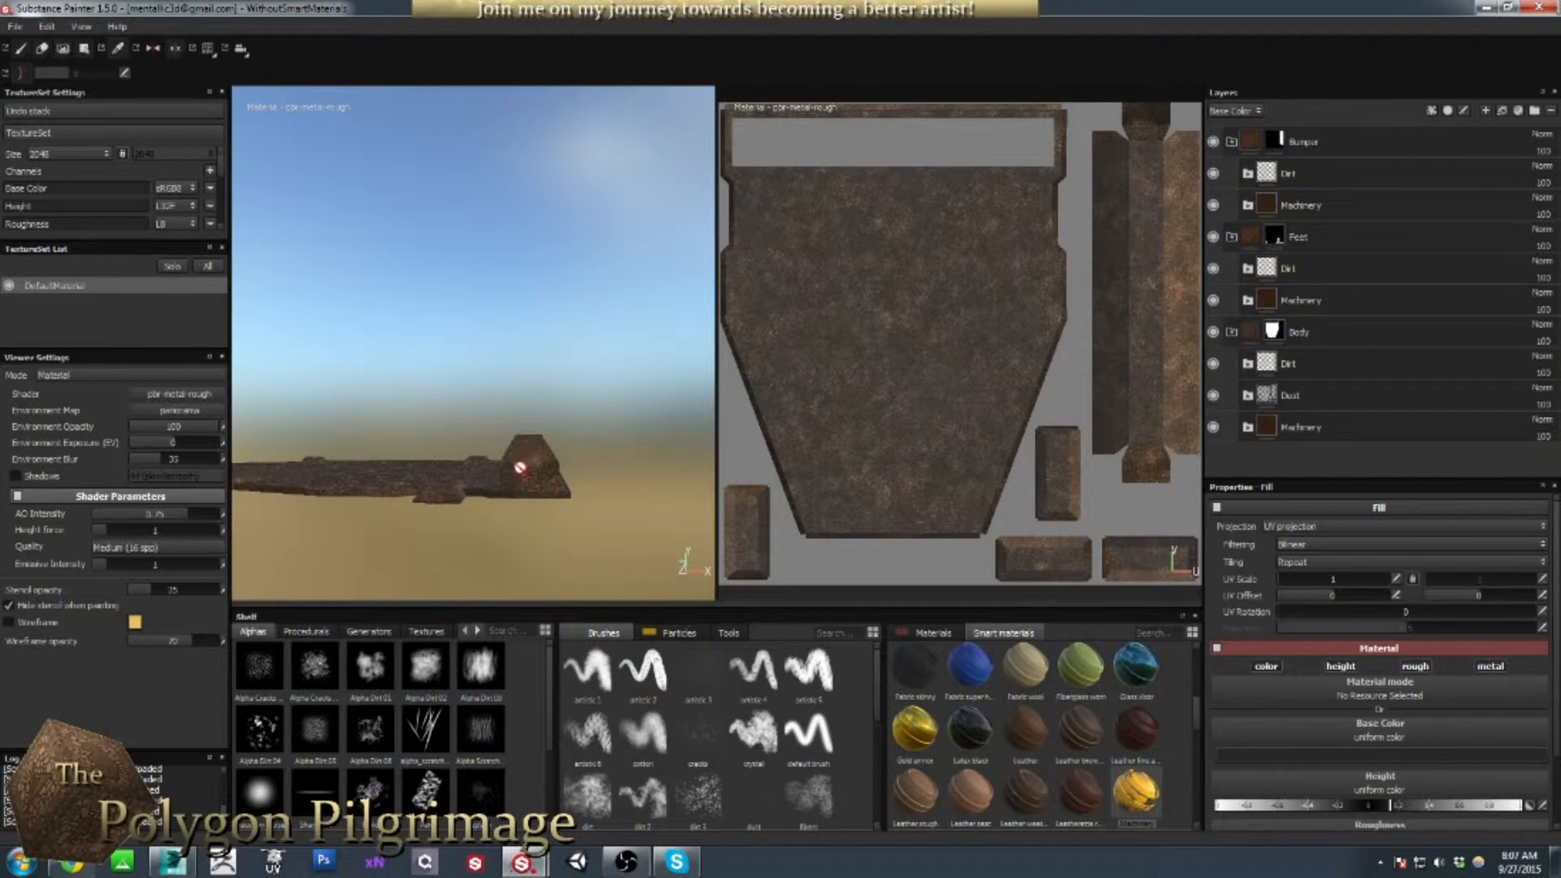
{"action": "left_click_drag", "start_coordinate": [579, 458], "coordinate": [513, 513], "text": "alt"}
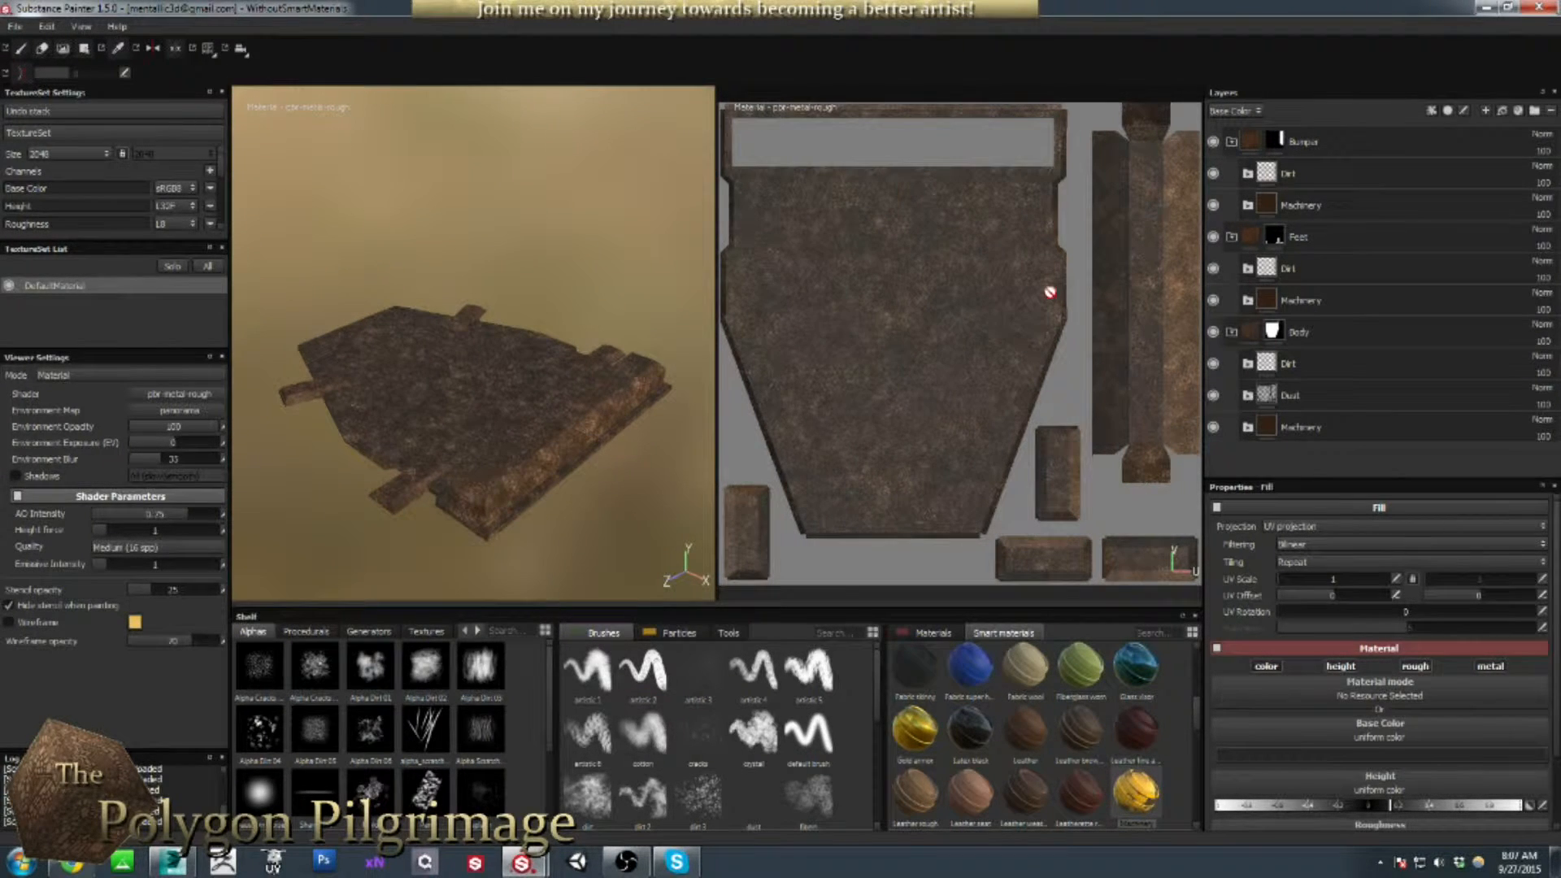
{"action": "left_click", "coordinate": [1253, 242]}
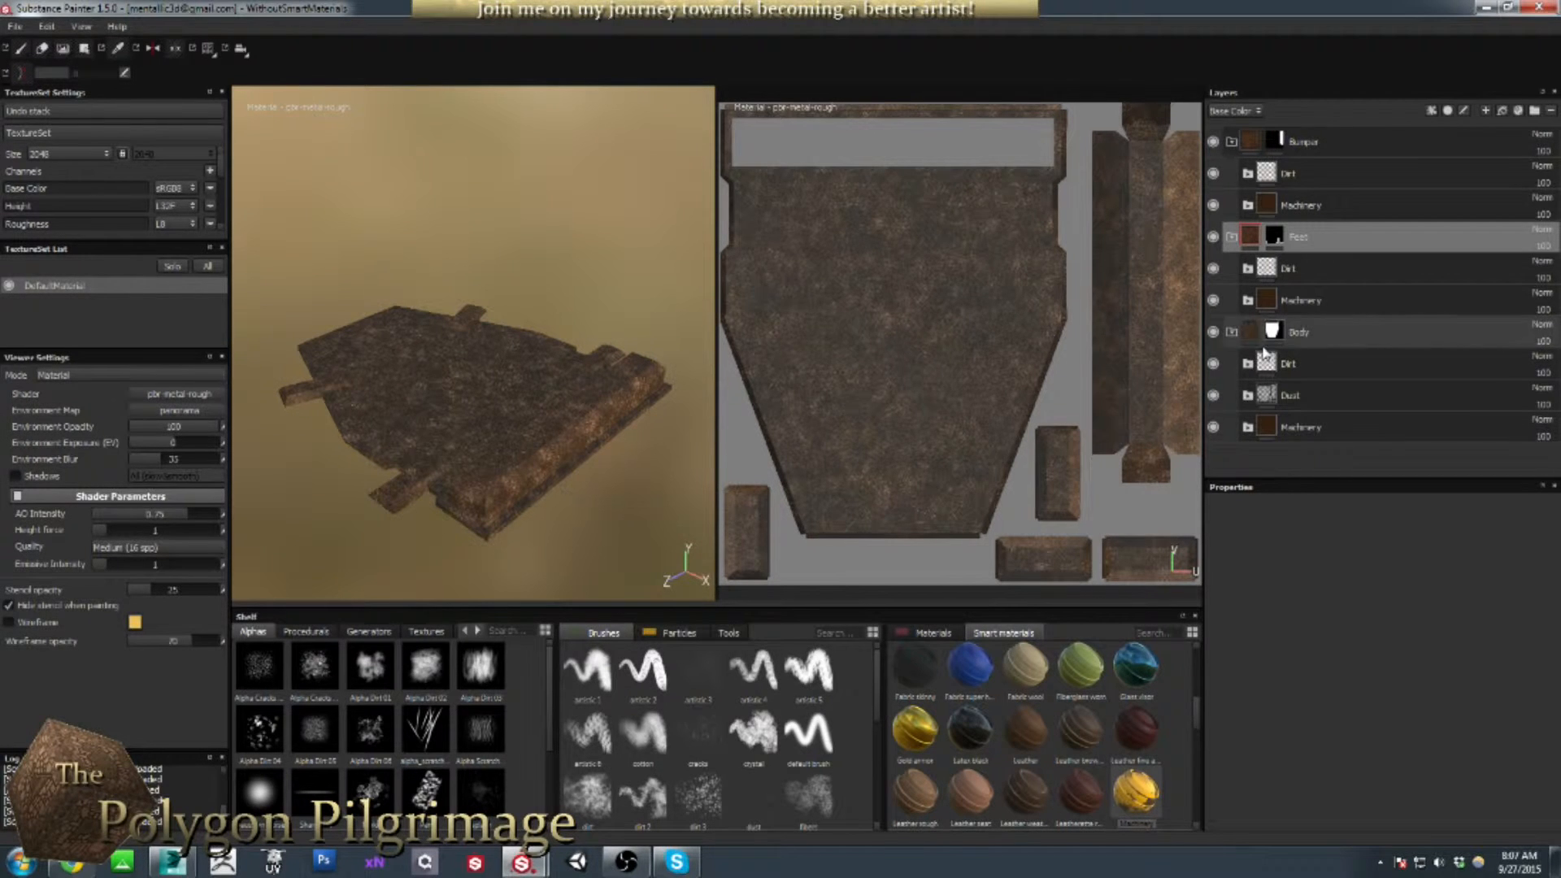
Examine how the materials look on the plate and along the bumper's edges without any baked additional maps
{"action": "mouse_move", "coordinate": [568, 405]}
{"action": "left_mouse_down", "text": "alt"}
{"action": "mouse_move", "coordinate": [558, 455]}
{"action": "mouse_move", "coordinate": [567, 402]}
{"action": "mouse_move", "coordinate": [562, 427]}
{"action": "mouse_move", "coordinate": [516, 412]}
{"action": "mouse_move", "coordinate": [509, 446]}
{"action": "mouse_move", "coordinate": [523, 405]}
{"action": "left_mouse_up", "text": "alt"}
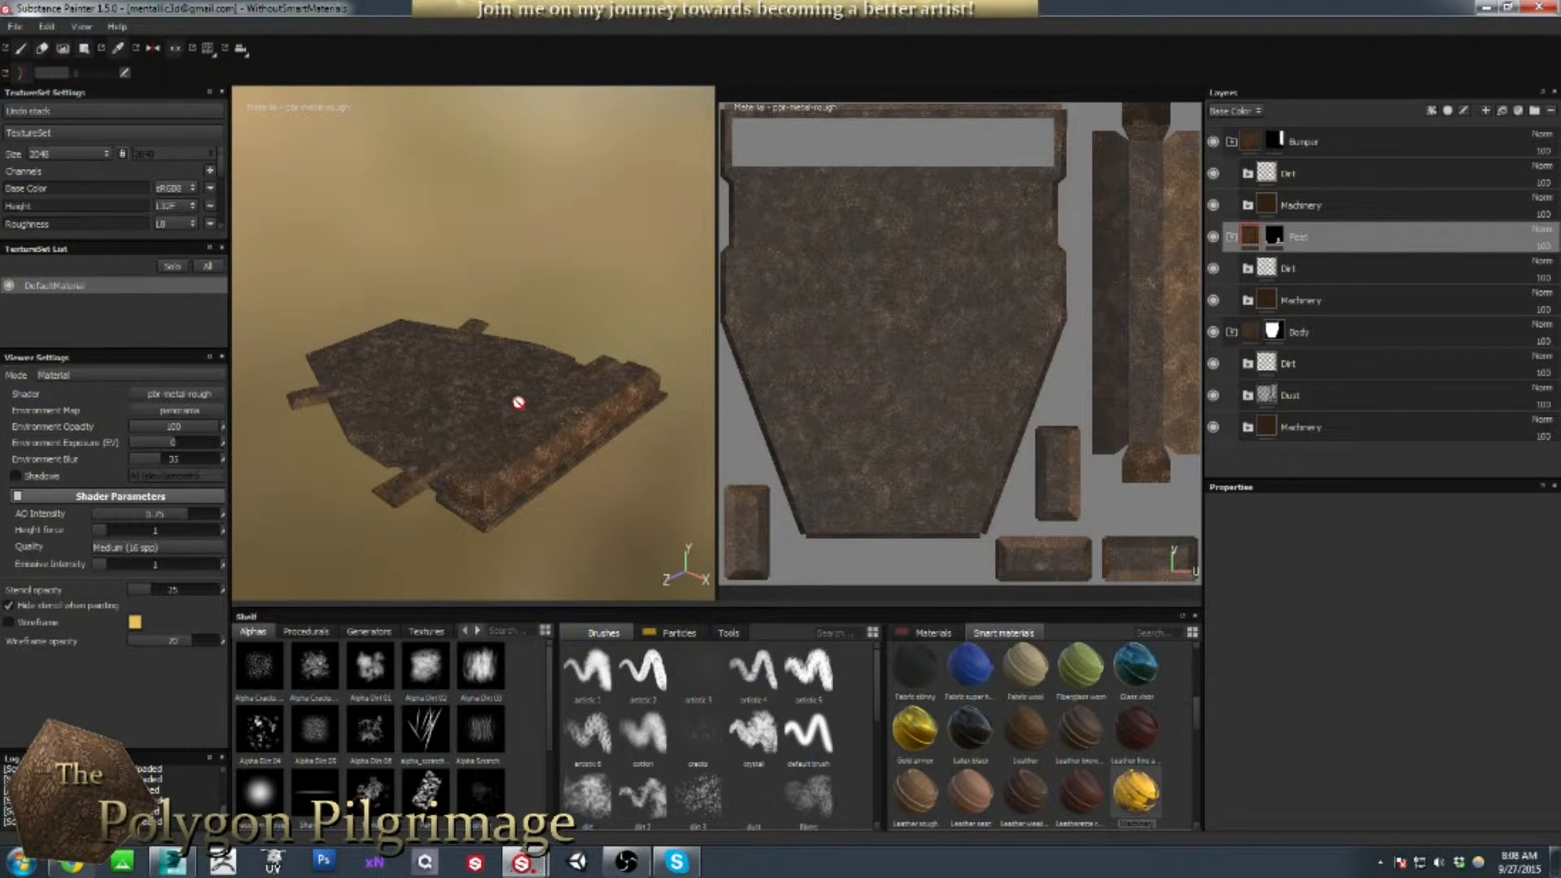
{"action": "left_click_drag", "start_coordinate": [518, 401], "coordinate": [509, 401], "text": "alt"}
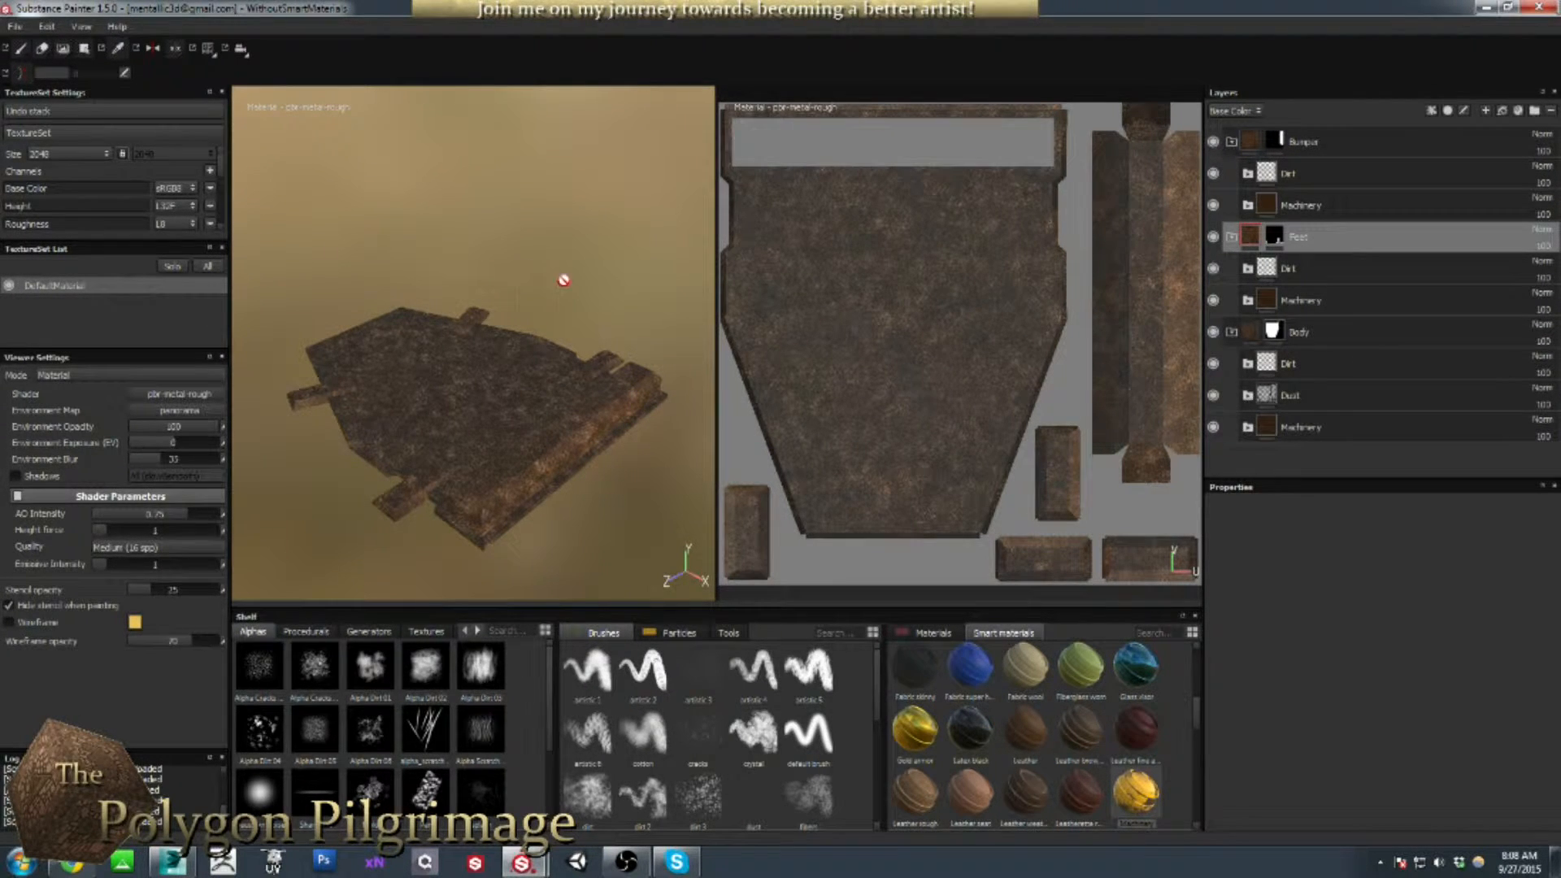
{"action": "mouse_move", "coordinate": [565, 431]}
{"action": "left_mouse_down", "text": "alt"}
{"action": "mouse_move", "coordinate": [533, 443]}
{"action": "mouse_move", "coordinate": [544, 451]}
{"action": "left_mouse_up", "text": "alt"}
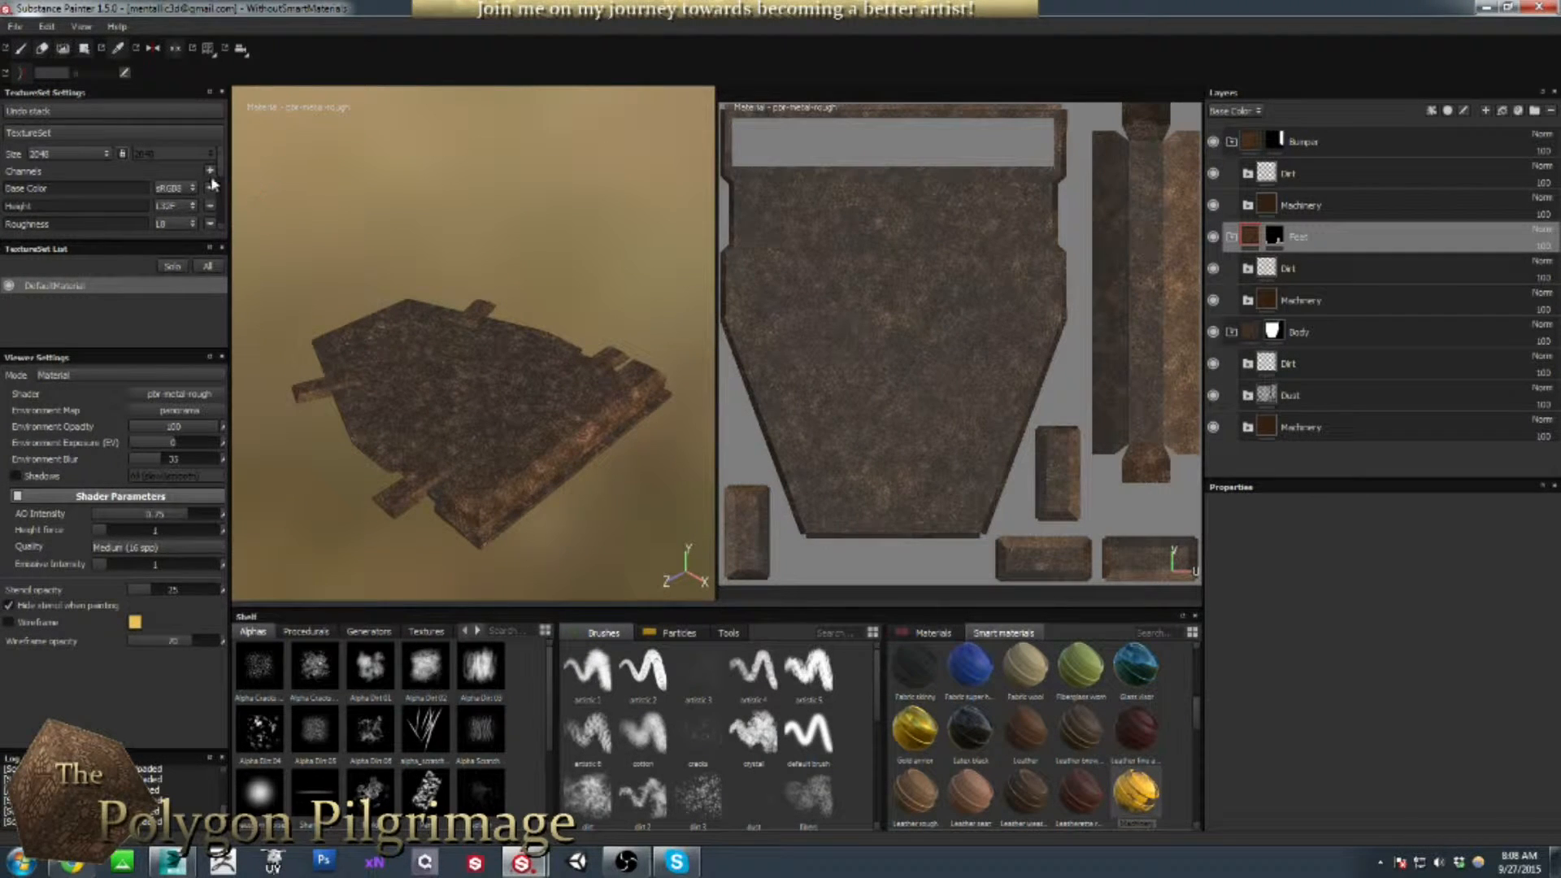
{"action": "mouse_move", "coordinate": [220, 179]}
{"action": "left_mouse_down"}
{"action": "mouse_move", "coordinate": [220, 222]}
{"action": "mouse_move", "coordinate": [219, 203]}
{"action": "left_mouse_up"}
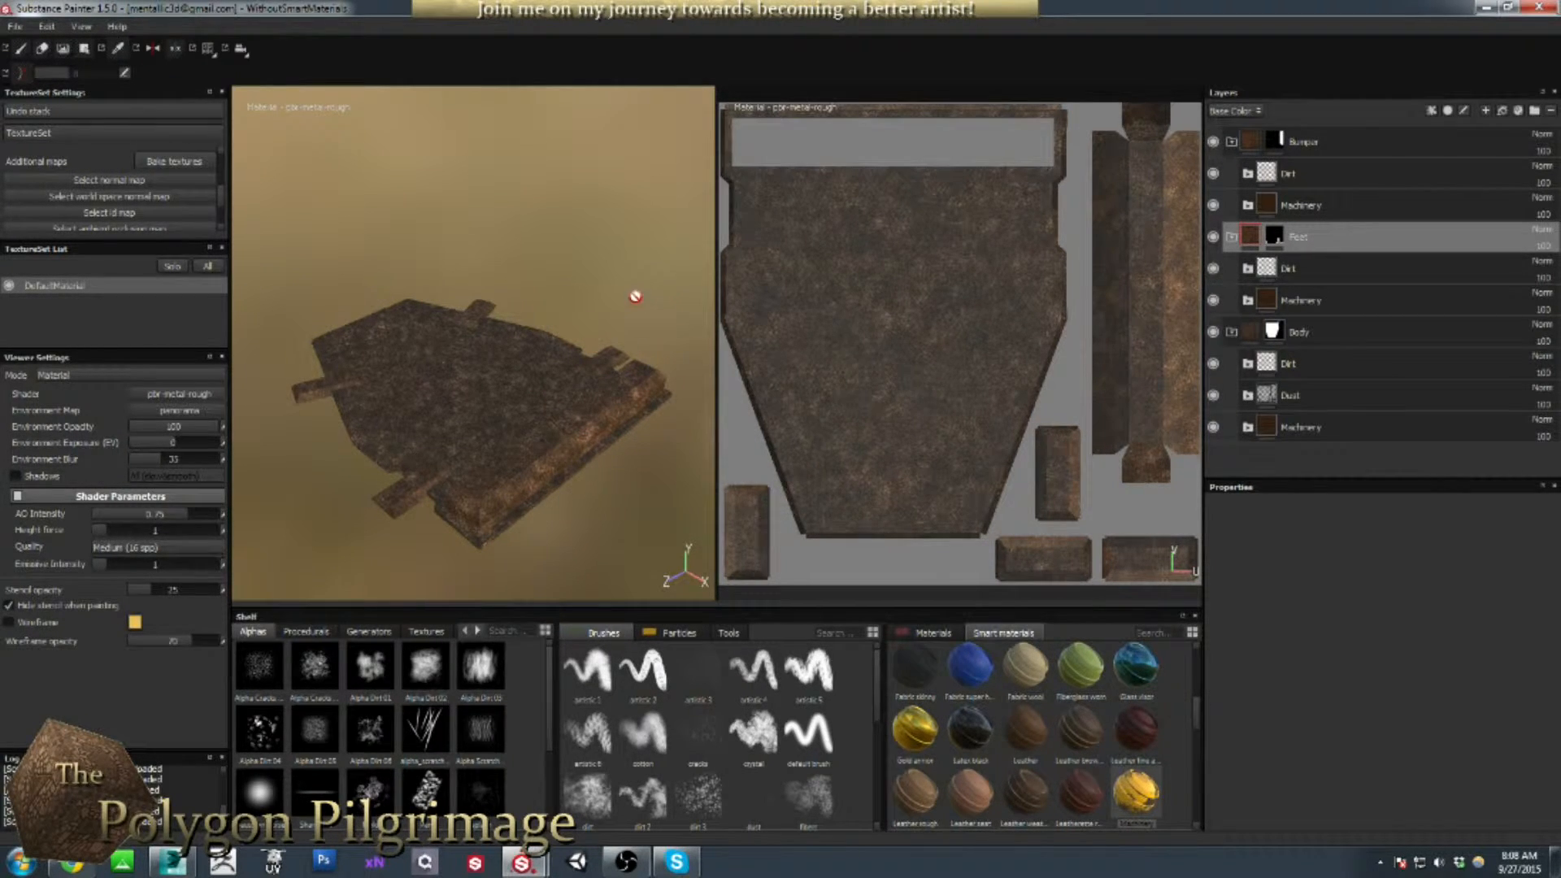
{"action": "mouse_move", "coordinate": [574, 446]}
{"action": "left_mouse_down", "text": "alt"}
{"action": "mouse_move", "coordinate": [523, 426]}
{"action": "mouse_move", "coordinate": [578, 418]}
{"action": "mouse_move", "coordinate": [575, 474]}
{"action": "mouse_move", "coordinate": [578, 439]}
{"action": "mouse_move", "coordinate": [516, 462]}
{"action": "mouse_move", "coordinate": [517, 488]}
{"action": "left_mouse_up", "text": "alt"}
{"action": "scroll", "coordinate": [495, 495], "scroll_direction": "up", "scroll_amount": 4}
{"action": "middle_click_drag", "start_coordinate": [491, 499], "coordinate": [544, 394], "text": "alt"}
{"action": "scroll", "coordinate": [488, 433], "scroll_direction": "up", "scroll_amount": 3}
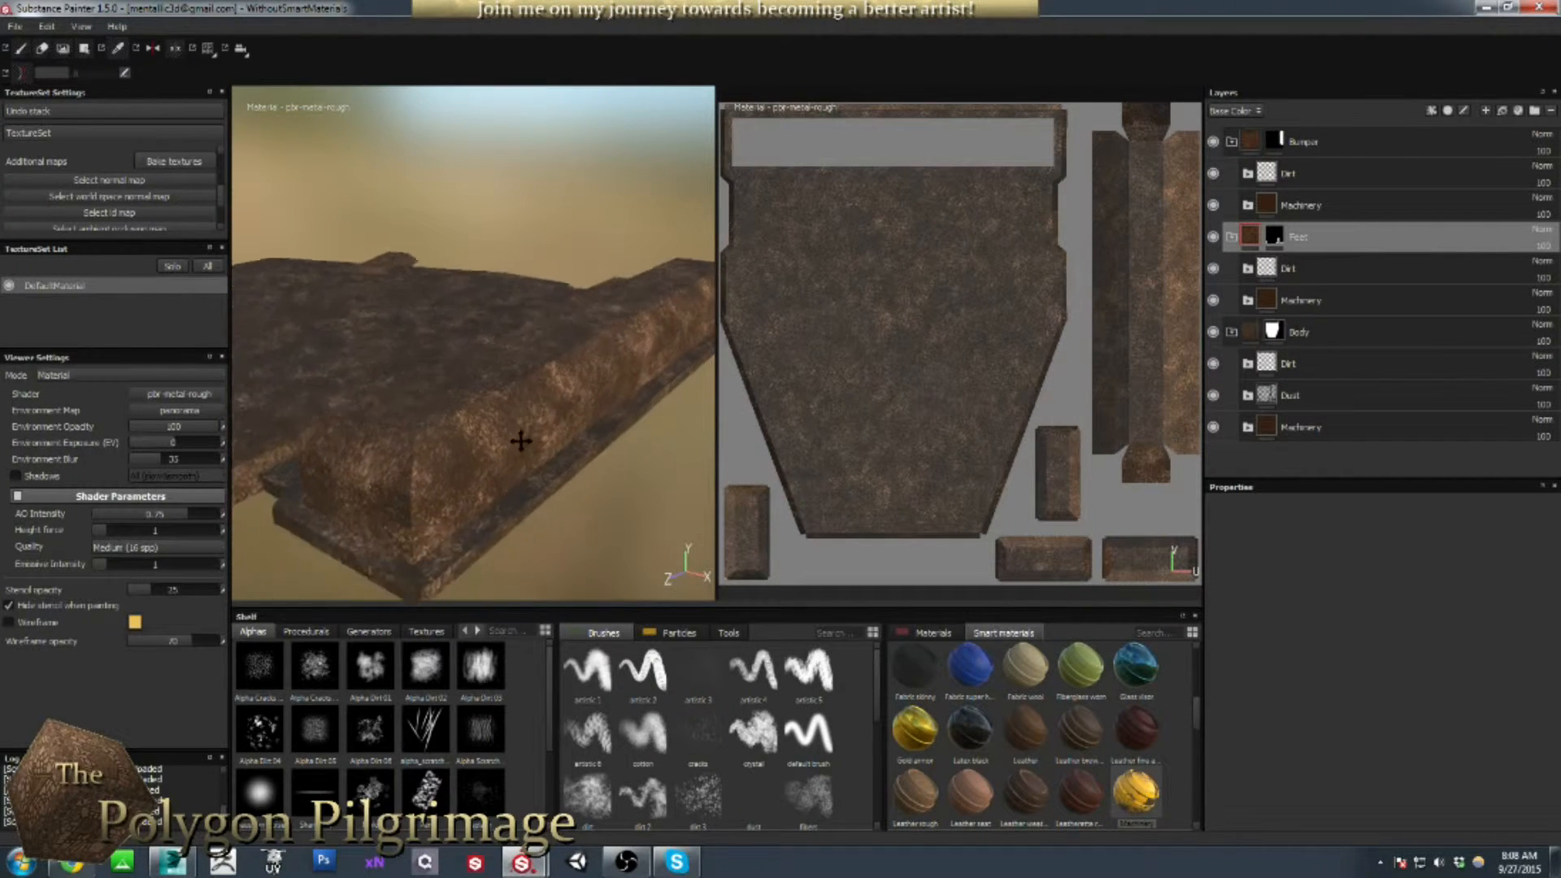
{"action": "mouse_move", "coordinate": [487, 433]}
{"action": "left_mouse_down", "text": "alt"}
{"action": "mouse_move", "coordinate": [544, 394]}
{"action": "mouse_move", "coordinate": [659, 389]}
{"action": "mouse_move", "coordinate": [648, 453]}
{"action": "mouse_move", "coordinate": [449, 456]}
{"action": "mouse_move", "coordinate": [450, 429]}
{"action": "mouse_move", "coordinate": [459, 468]}
{"action": "mouse_move", "coordinate": [478, 448]}
{"action": "left_mouse_up", "text": "alt"}
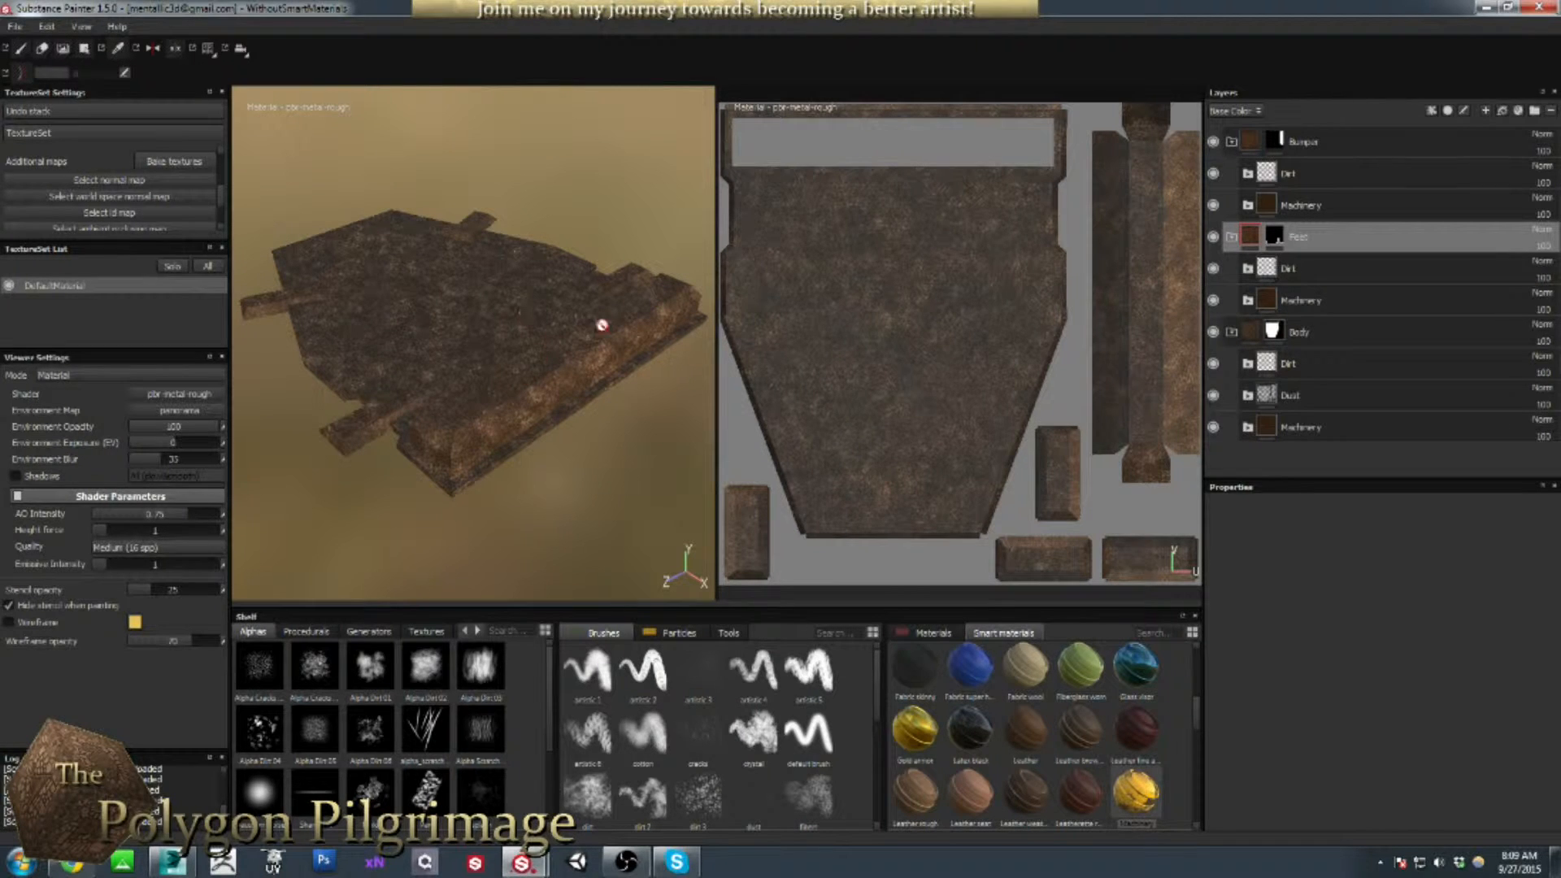
Set up a texture bake that excludes the ID and Thickness maps, with an output size of 2048x2048
{"action": "left_click", "coordinate": [168, 166]}
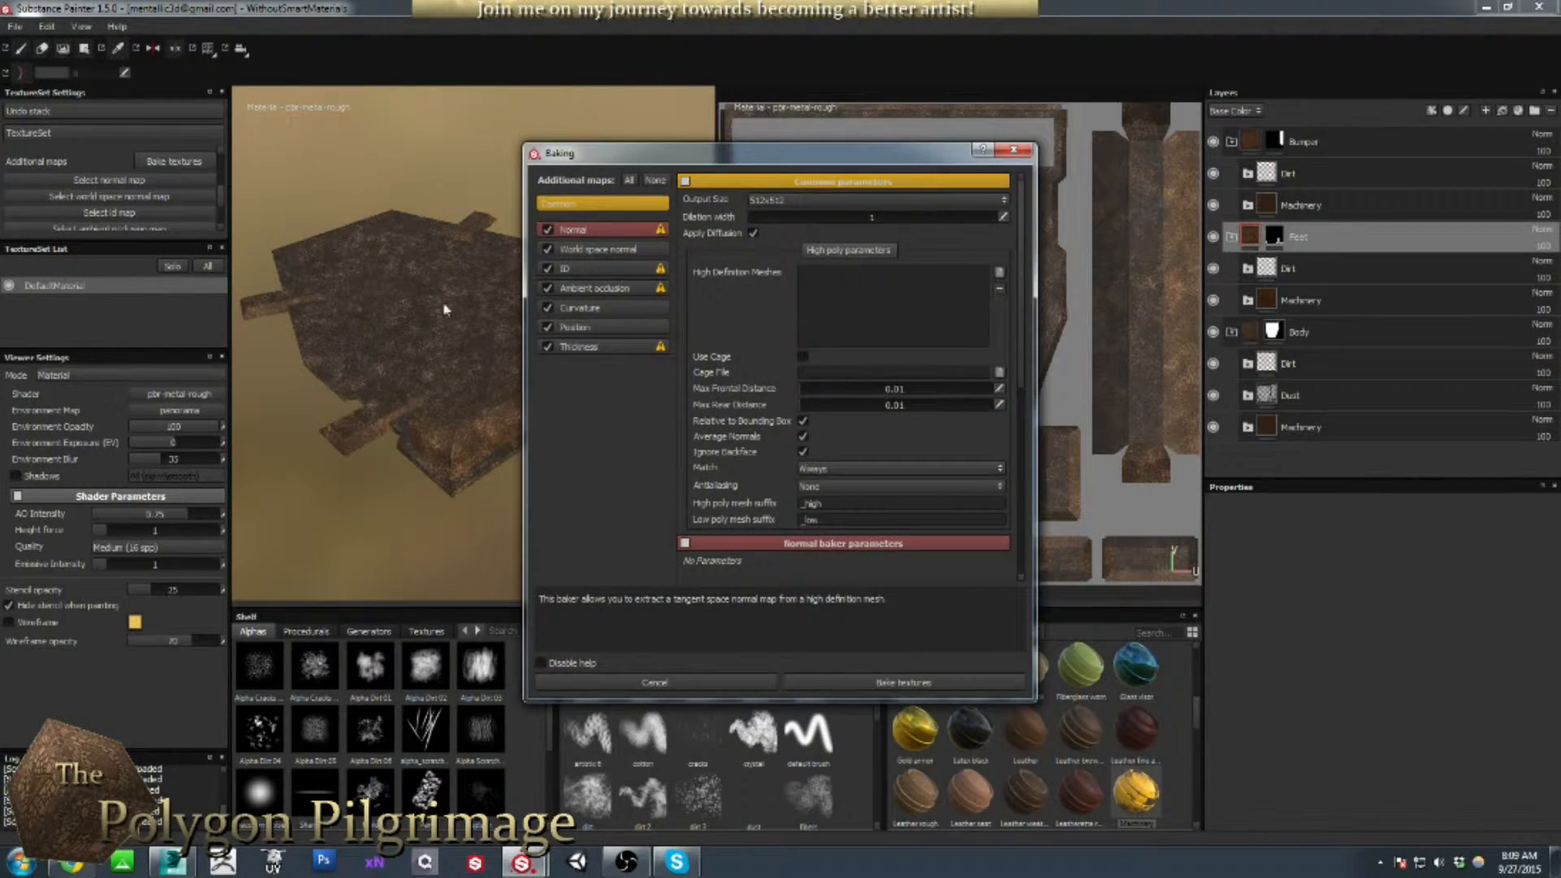
{"action": "left_click_drag", "start_coordinate": [817, 164], "coordinate": [751, 164]}
{"action": "left_click", "coordinate": [481, 269]}
{"action": "left_click", "coordinate": [480, 347]}
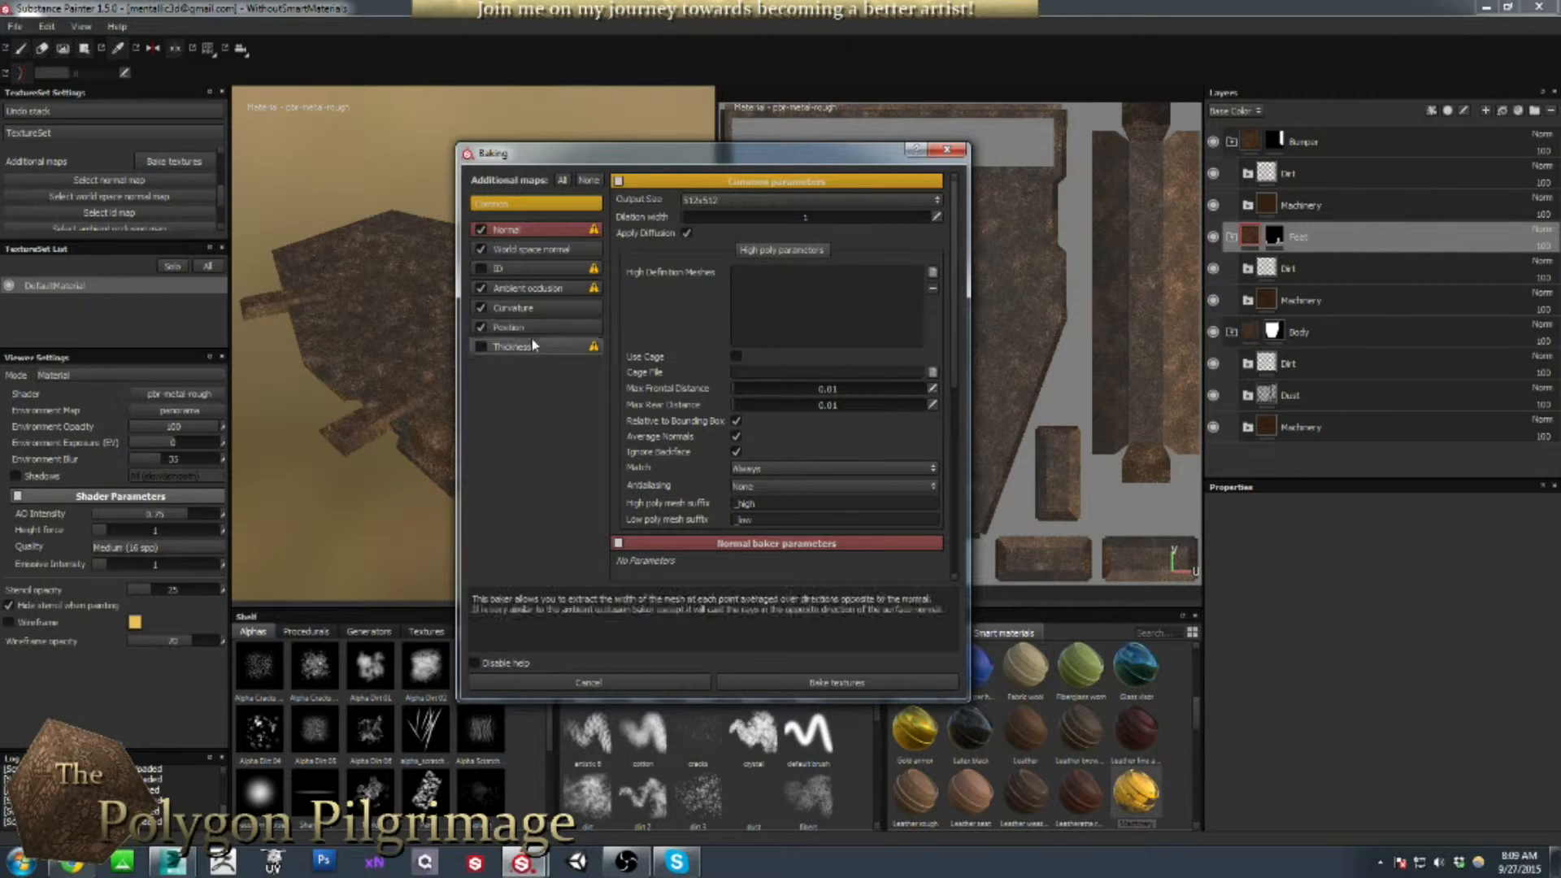
{"action": "left_click", "coordinate": [934, 201]}
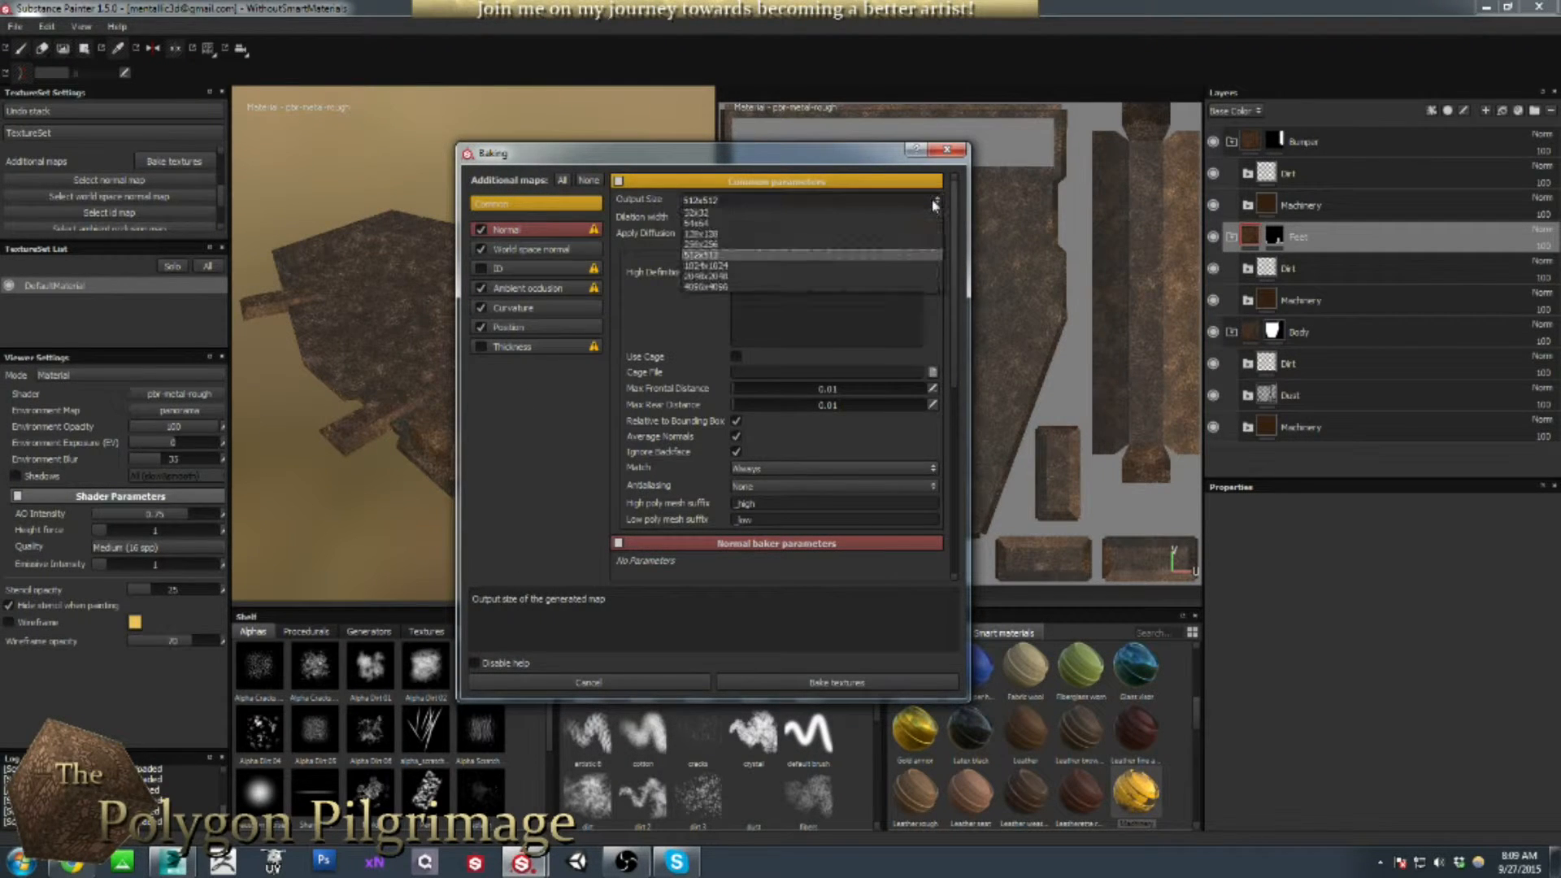
{"action": "left_click", "coordinate": [720, 276]}
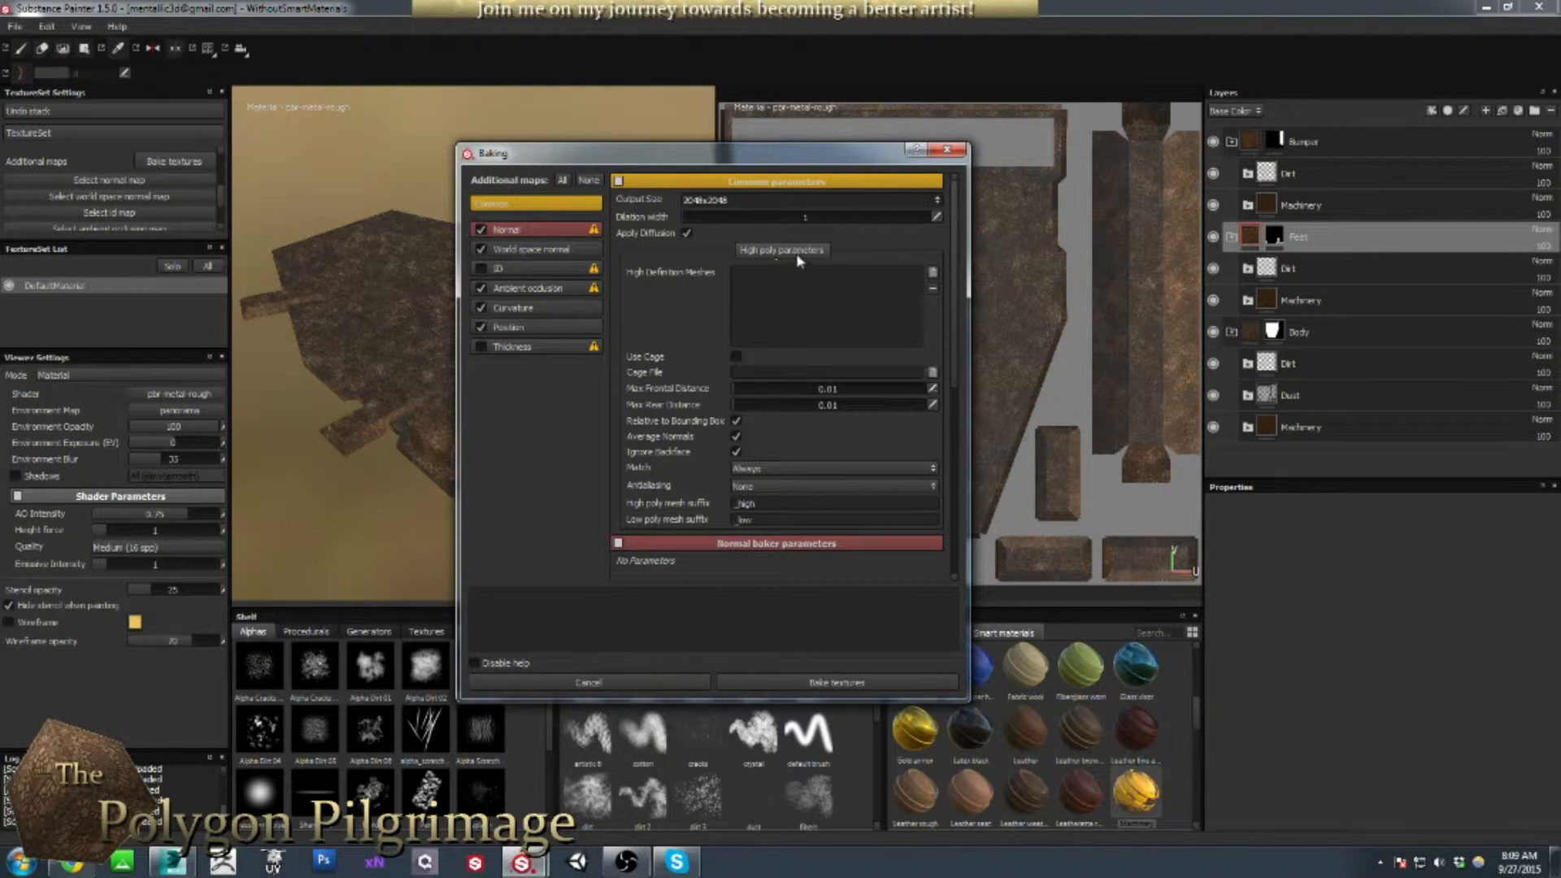
{"action": "left_click", "coordinate": [933, 273]}
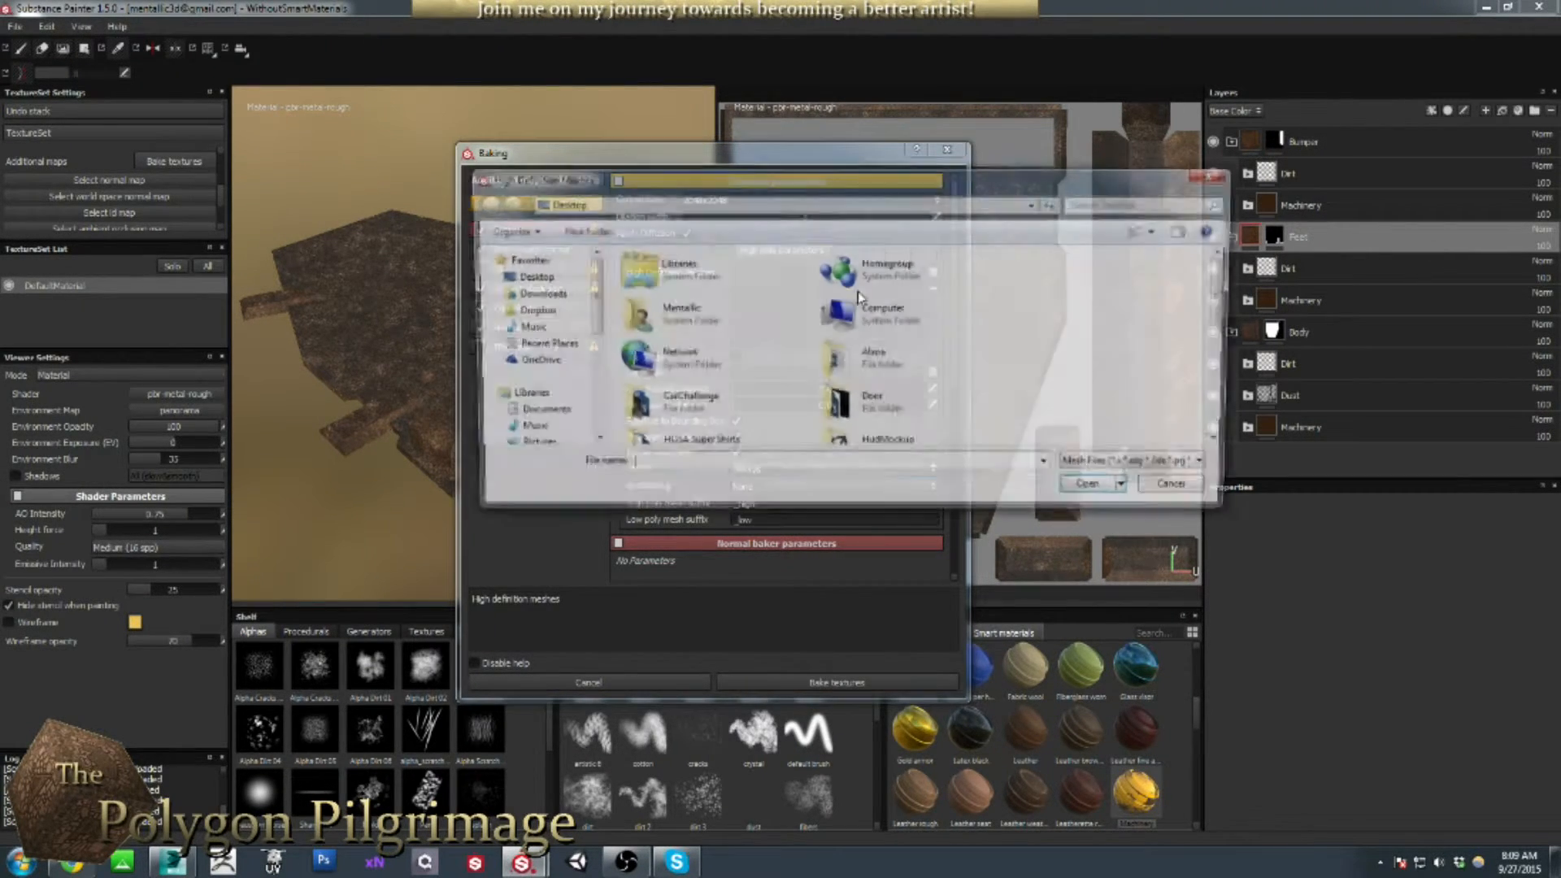
{"action": "left_click_drag", "start_coordinate": [1234, 285], "coordinate": [1229, 352]}
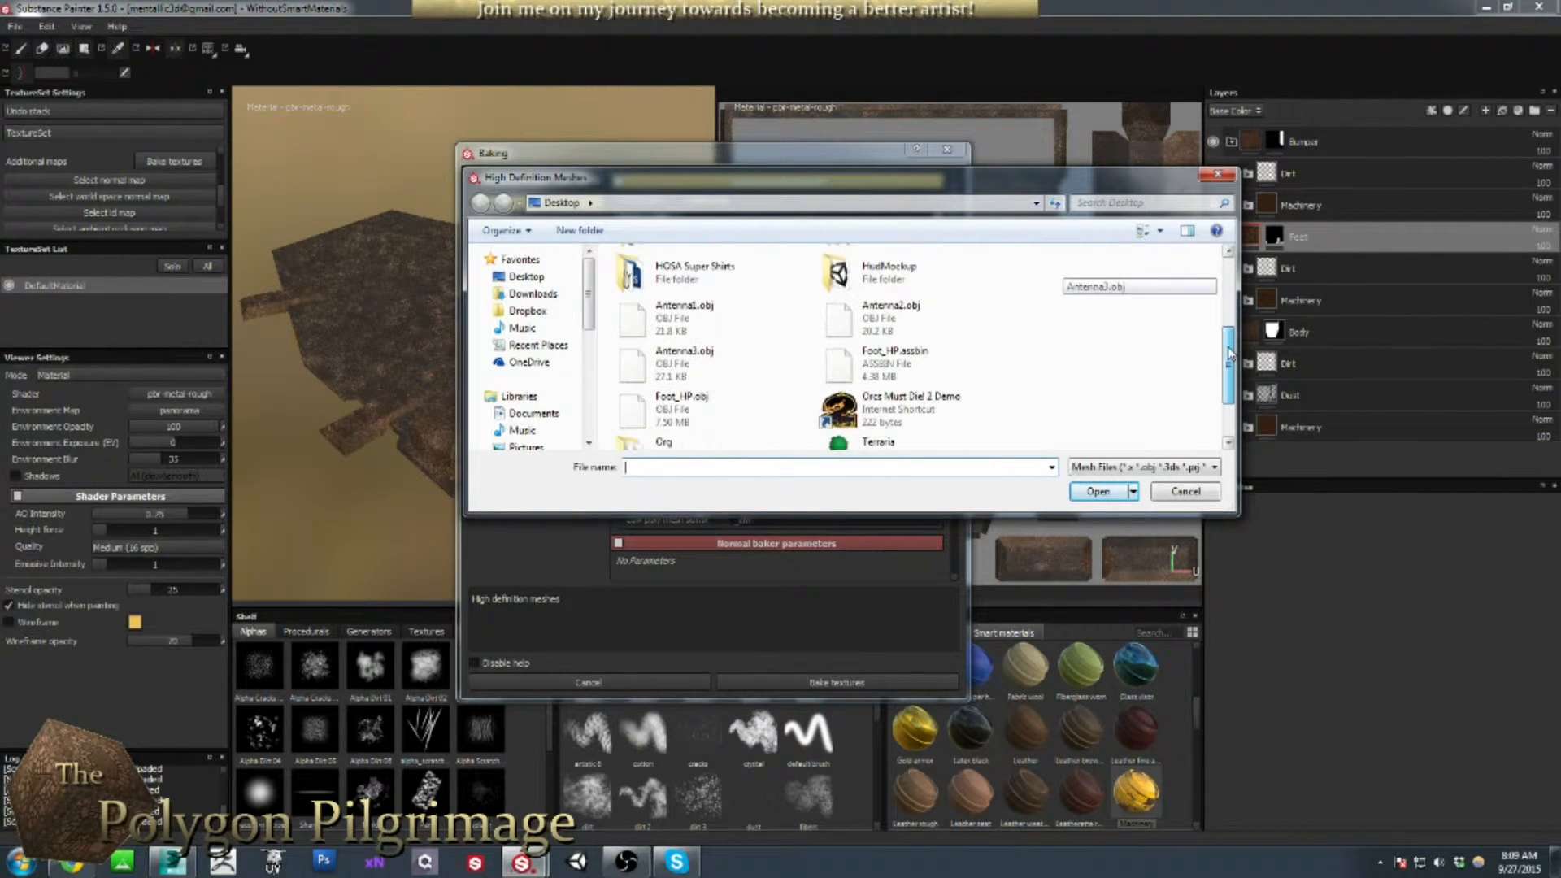
{"action": "left_click", "coordinate": [851, 371]}
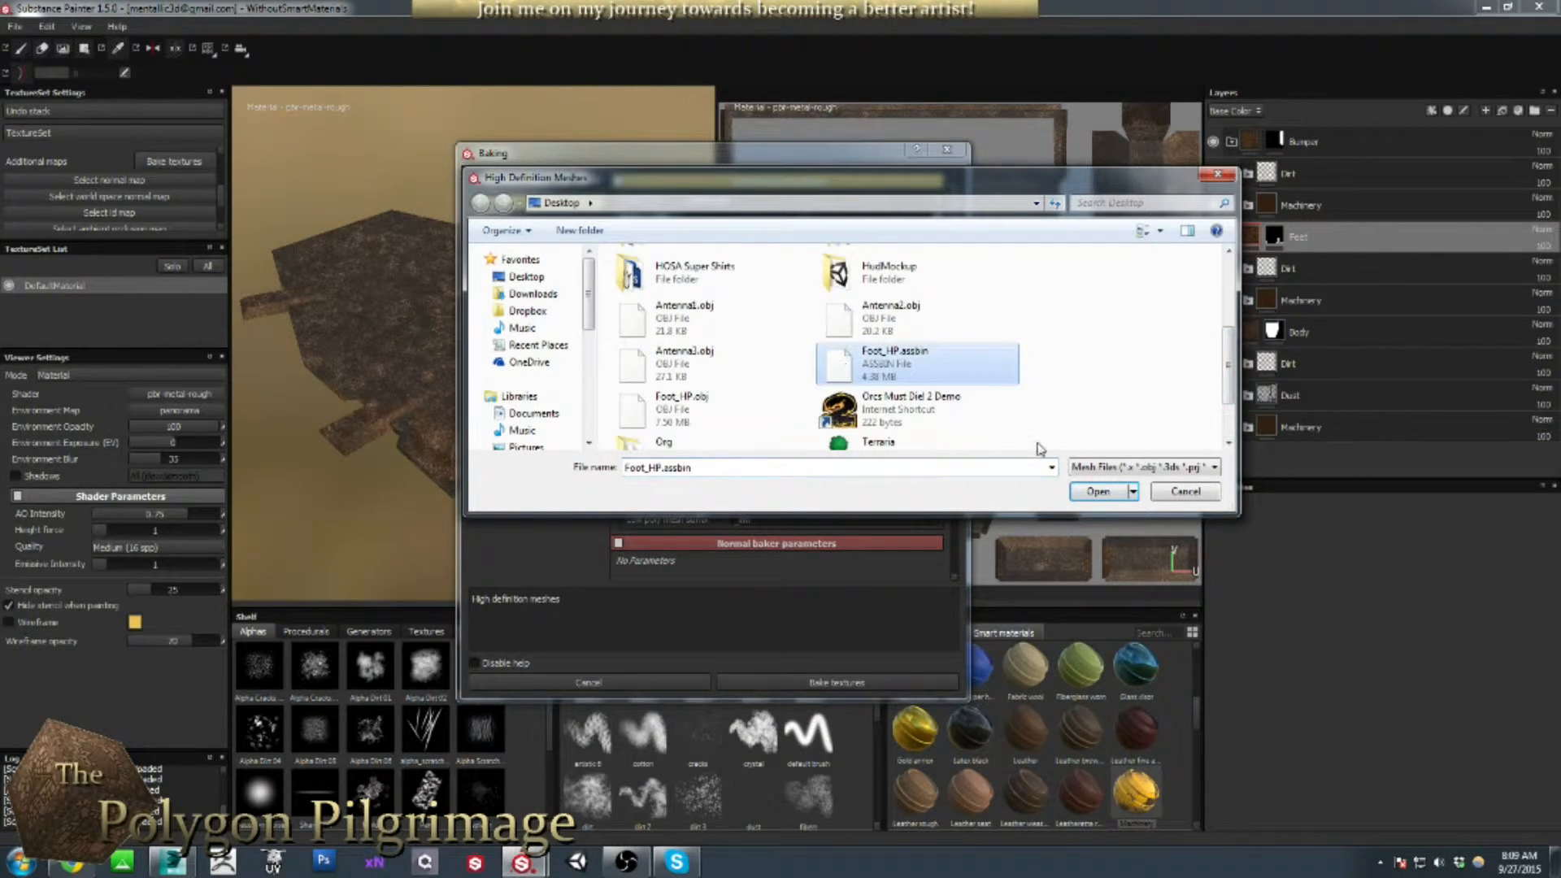
{"action": "left_click", "coordinate": [1098, 492]}
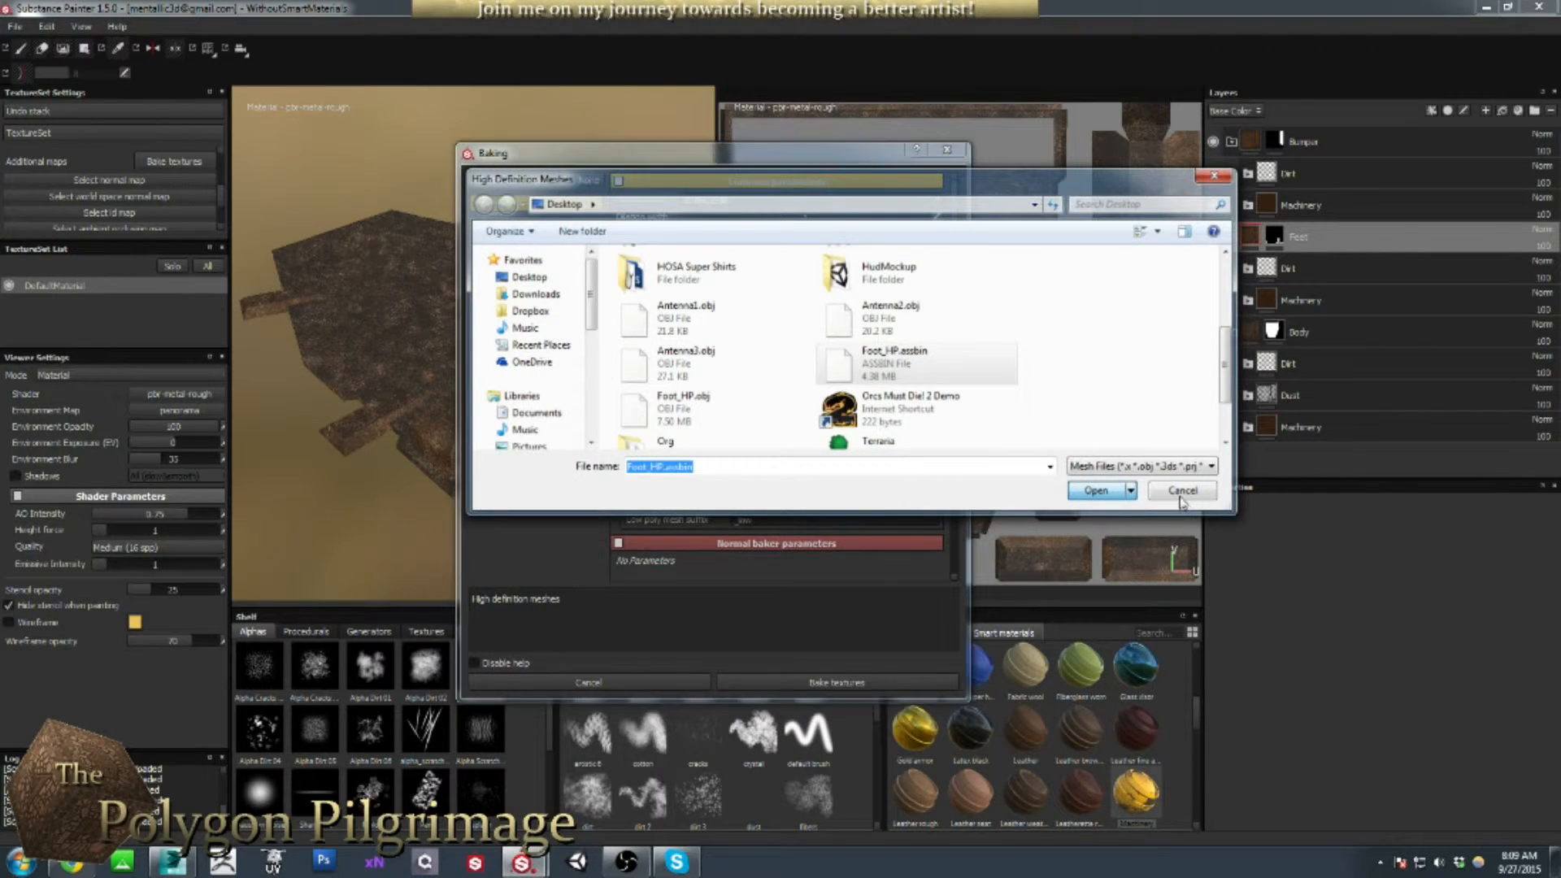
Load Foot_HP.obj and Foot_HP.assbin from the Desktop as high definition meshes for the bake
{"action": "left_click", "coordinate": [932, 291]}
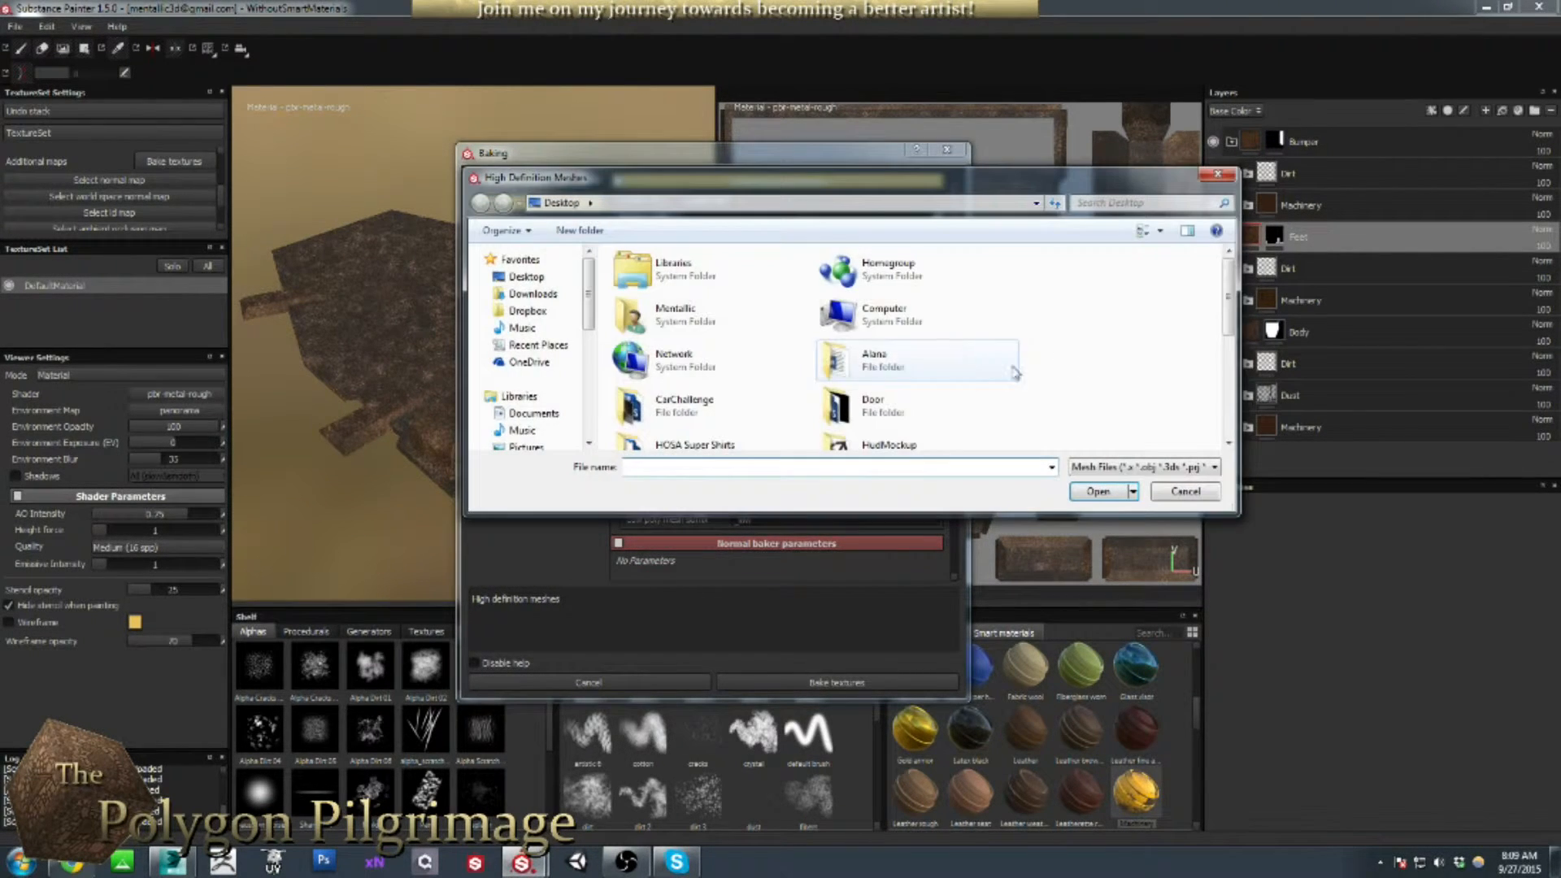
{"action": "left_click", "coordinate": [1229, 435]}
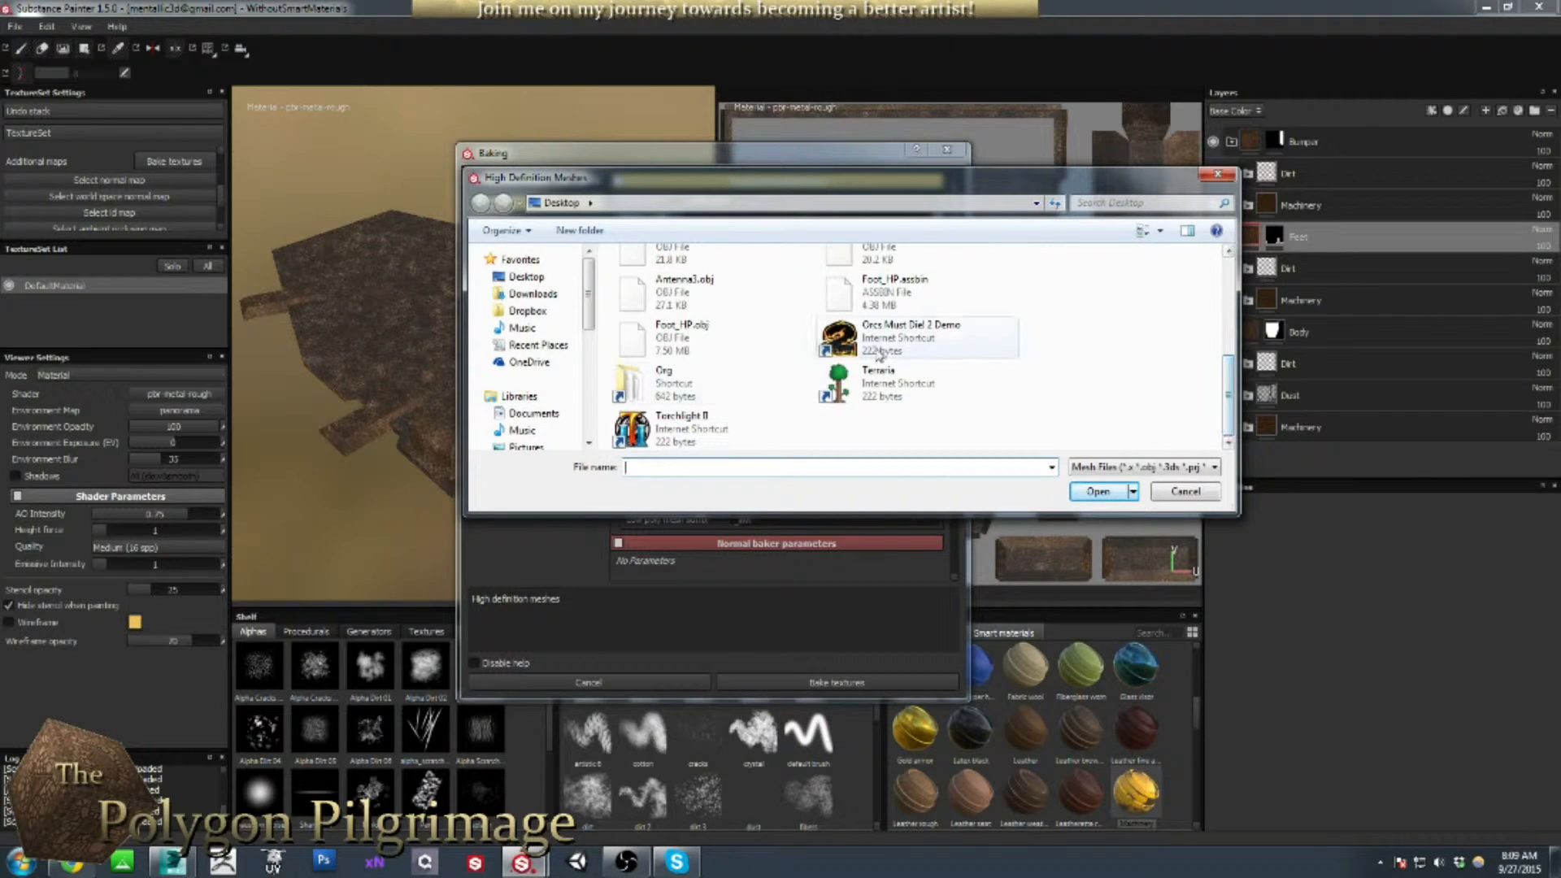
{"action": "left_click", "coordinate": [646, 340]}
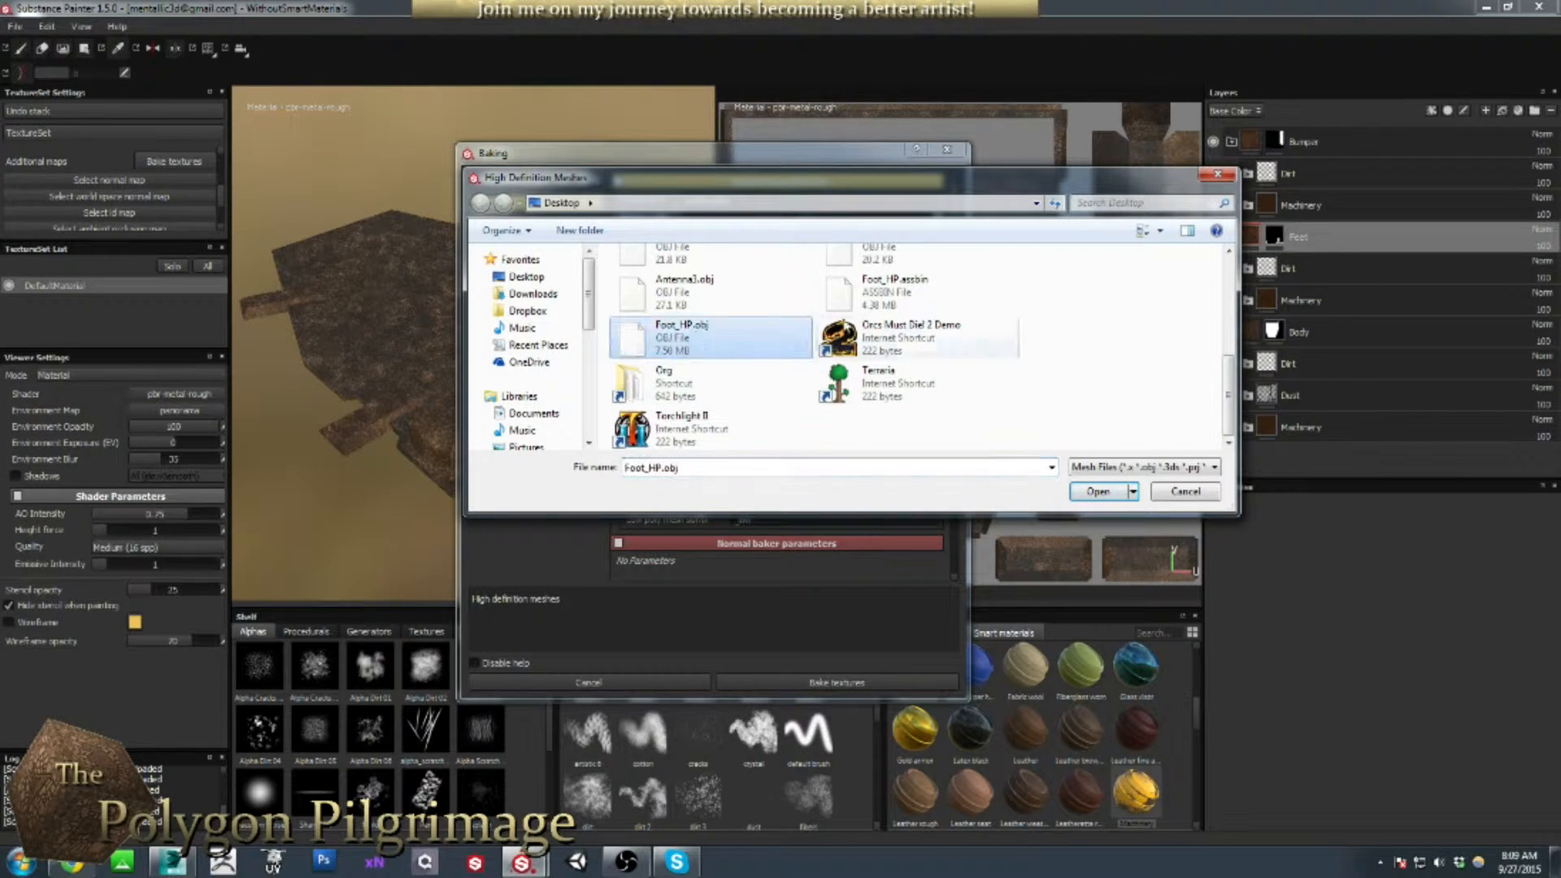
{"action": "left_click", "coordinate": [929, 284], "text": "ctrl"}
{"action": "left_click", "coordinate": [1097, 491]}
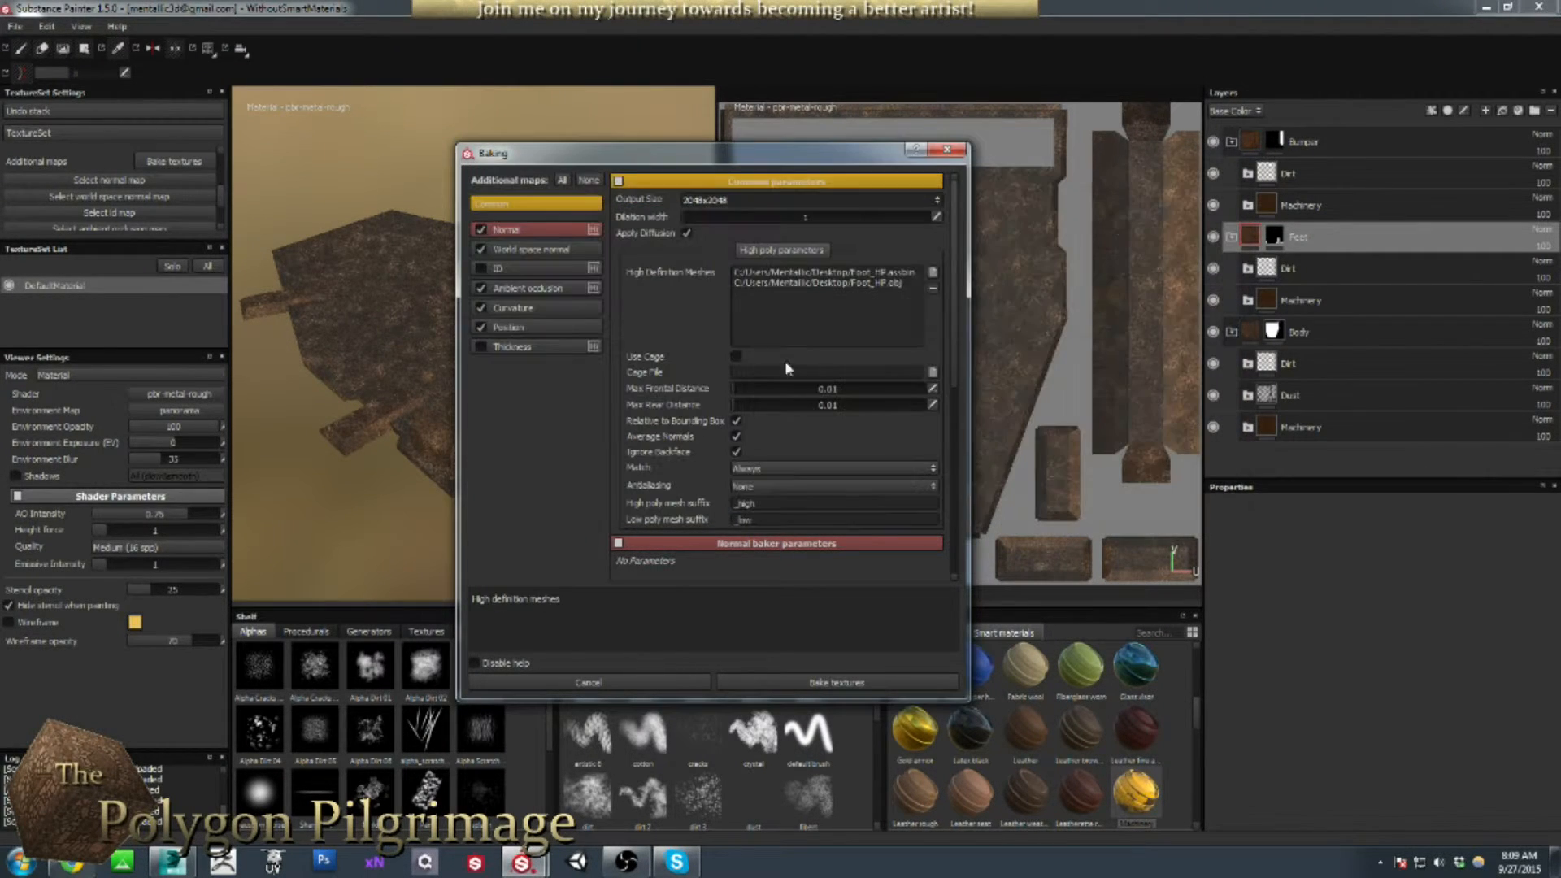
Remove Foot_HP.assbin from the high definition meshes and bake the textures from Foot_HP.obj
{"action": "left_click", "coordinate": [833, 272]}
{"action": "left_click", "coordinate": [933, 290]}
{"action": "left_click", "coordinate": [872, 275]}
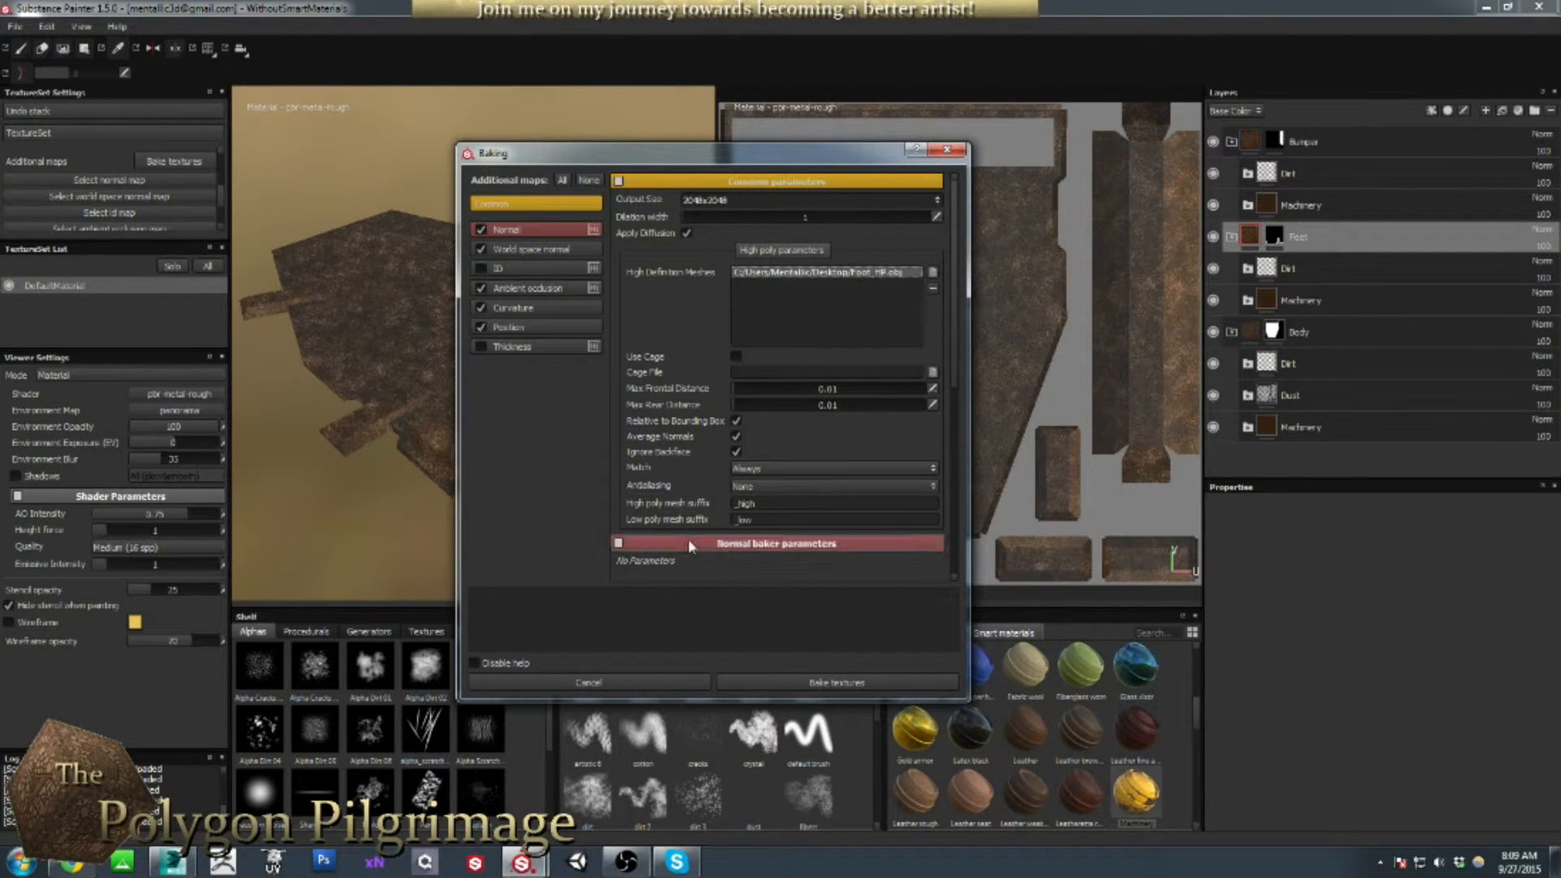
{"action": "left_click", "coordinate": [798, 681]}
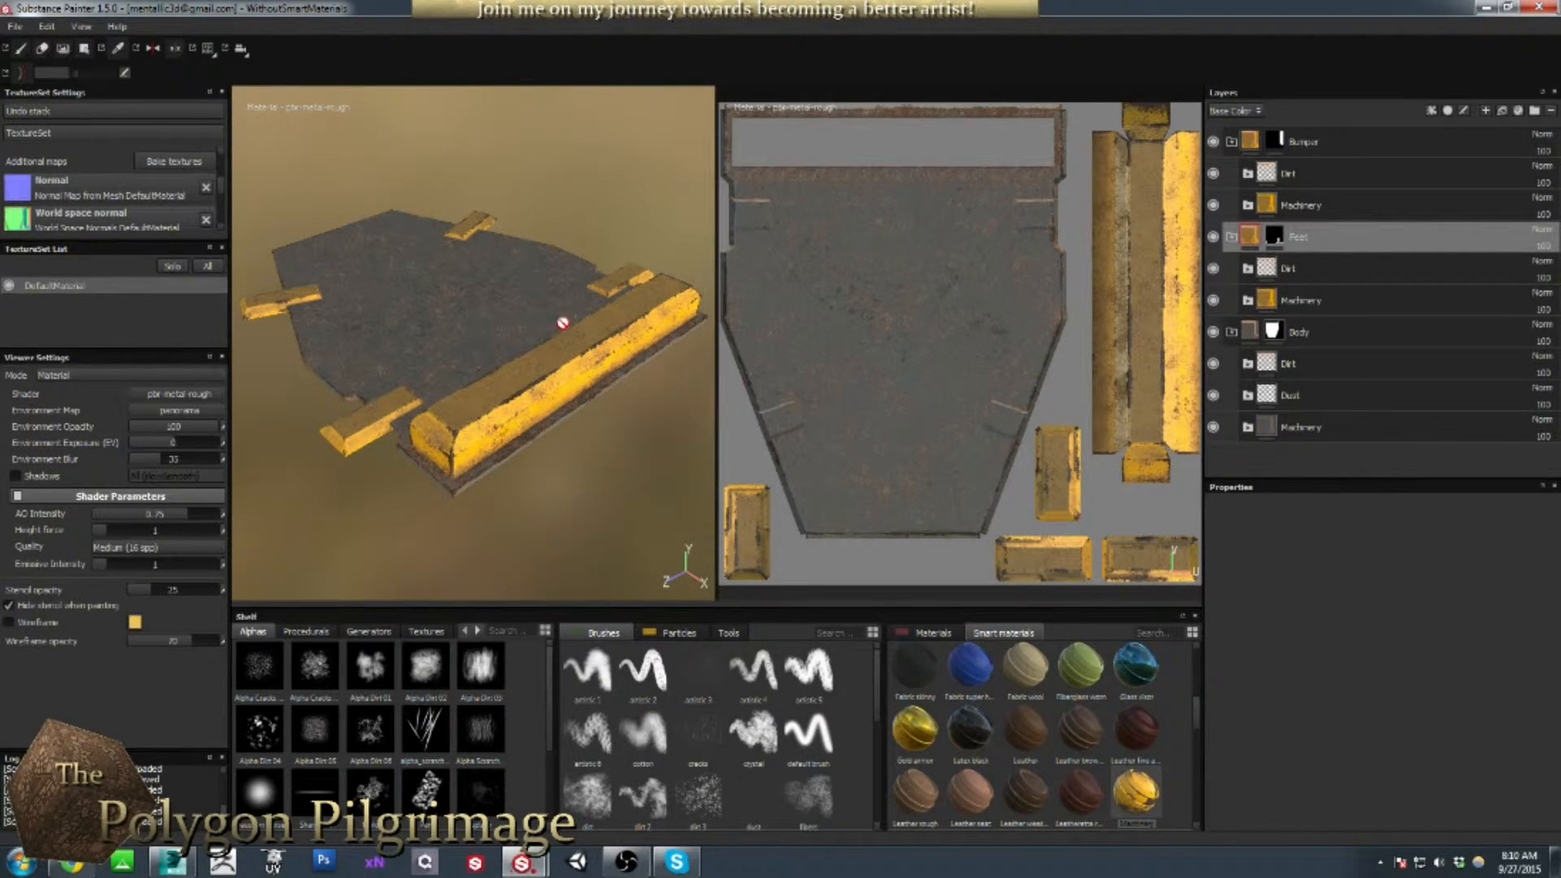
Rotate the environment lighting around the model to check the materials with the baked maps applied
{"action": "mouse_move", "coordinate": [566, 353]}
{"action": "left_mouse_down", "text": "alt"}
{"action": "mouse_move", "coordinate": [540, 366]}
{"action": "mouse_move", "coordinate": [575, 342]}
{"action": "mouse_move", "coordinate": [530, 373]}
{"action": "mouse_move", "coordinate": [540, 365]}
{"action": "left_mouse_up", "text": "alt"}
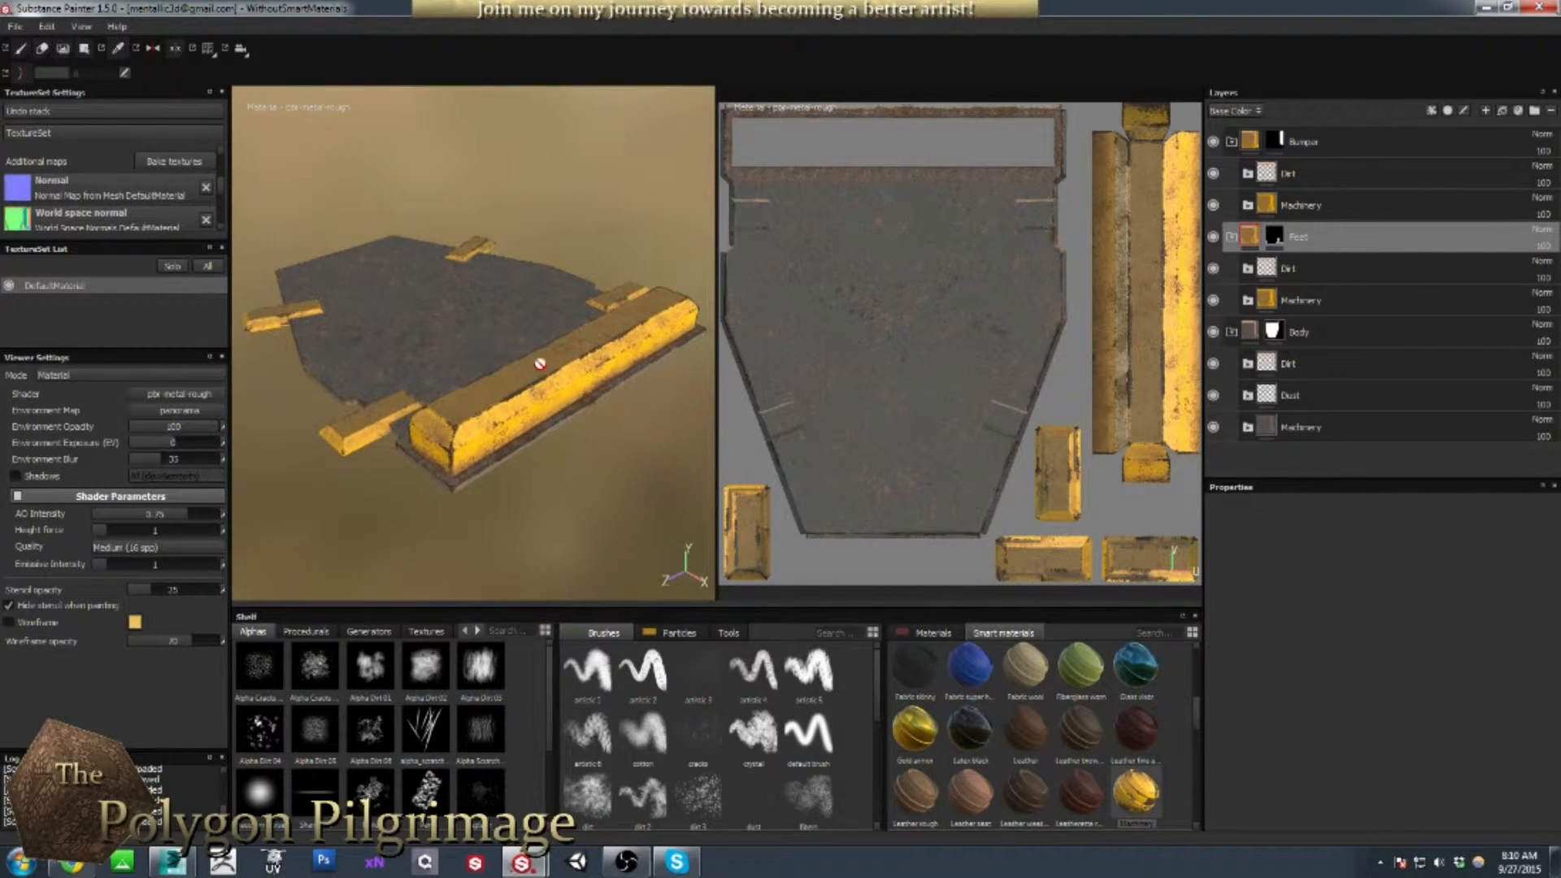
{"action": "mouse_move", "coordinate": [951, 345]}
{"action": "right_mouse_down", "text": "shift"}
{"action": "mouse_move", "coordinate": [837, 353]}
{"action": "mouse_move", "coordinate": [911, 359]}
{"action": "right_mouse_up", "text": "shift"}
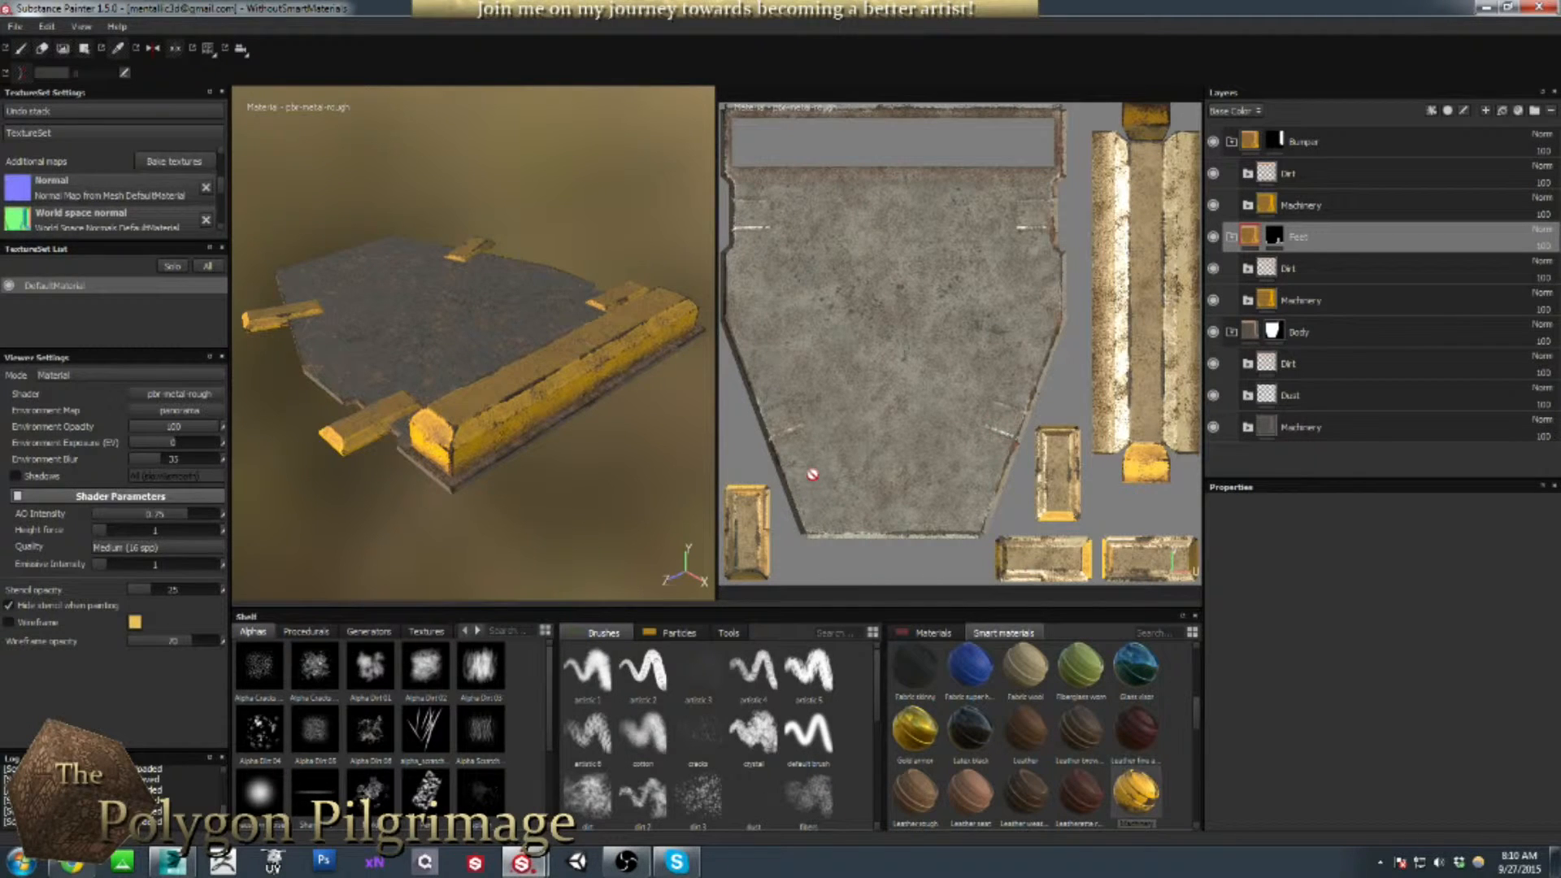
{"action": "left_click_drag", "start_coordinate": [650, 442], "coordinate": [547, 433], "text": "alt"}
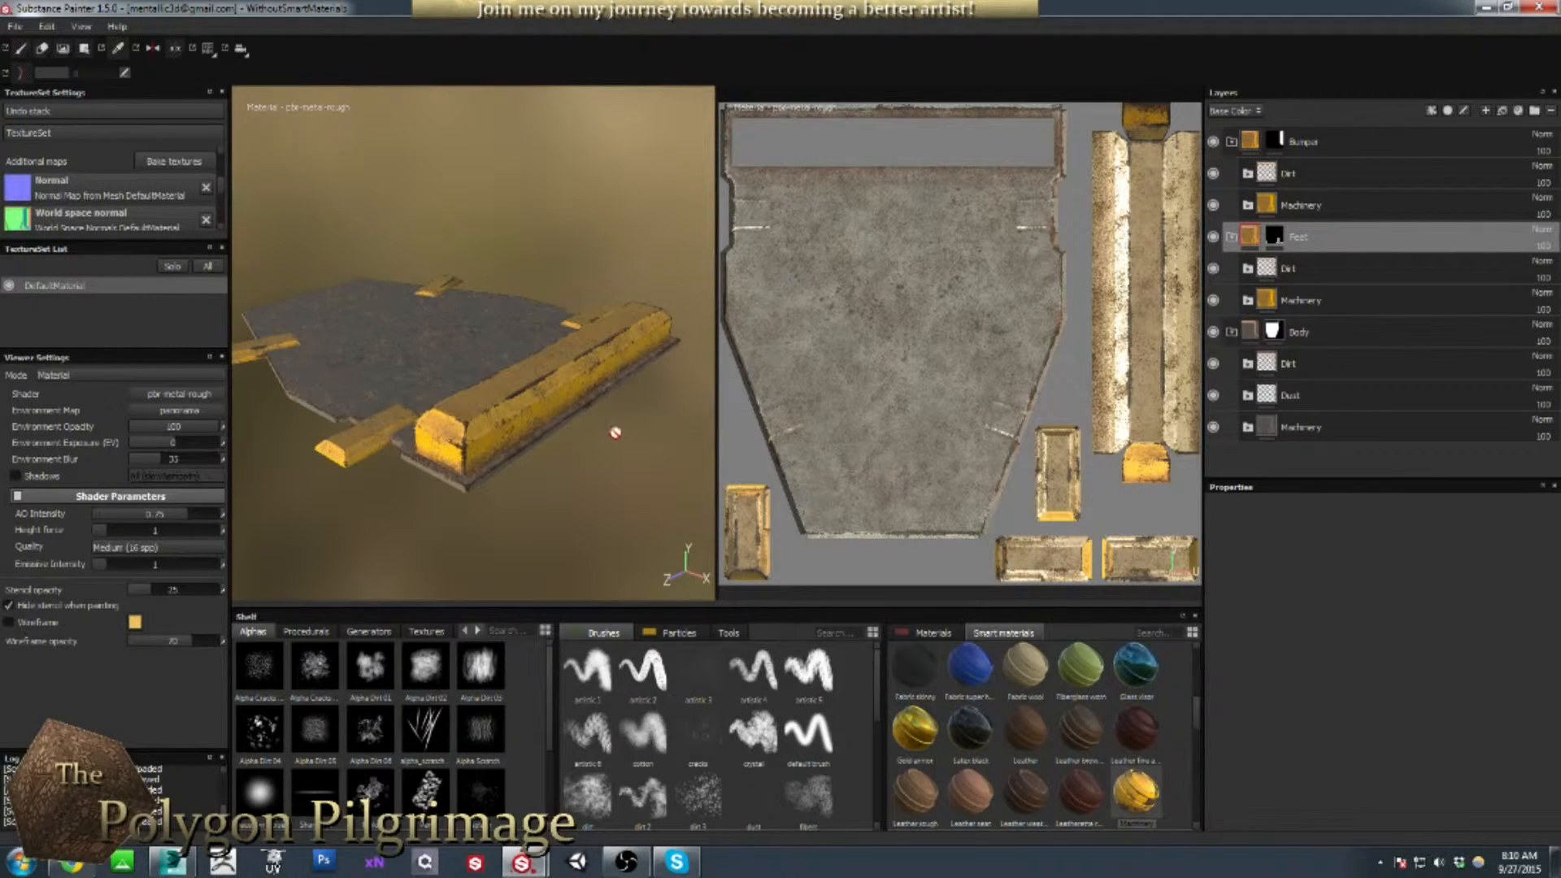
Examine the edge wear and dirt on the yellow bumper up close, and the whole model from several angles
{"action": "middle_click_drag", "start_coordinate": [616, 434], "coordinate": [641, 404], "text": "alt"}
{"action": "scroll", "coordinate": [509, 418], "scroll_direction": "up", "scroll_amount": 5}
{"action": "middle_click_drag", "start_coordinate": [495, 453], "coordinate": [534, 397], "text": "alt"}
{"action": "mouse_move", "coordinate": [533, 398]}
{"action": "left_mouse_down", "text": "alt"}
{"action": "mouse_move", "coordinate": [488, 401]}
{"action": "mouse_move", "coordinate": [562, 414]}
{"action": "mouse_move", "coordinate": [496, 437]}
{"action": "left_mouse_up", "text": "alt"}
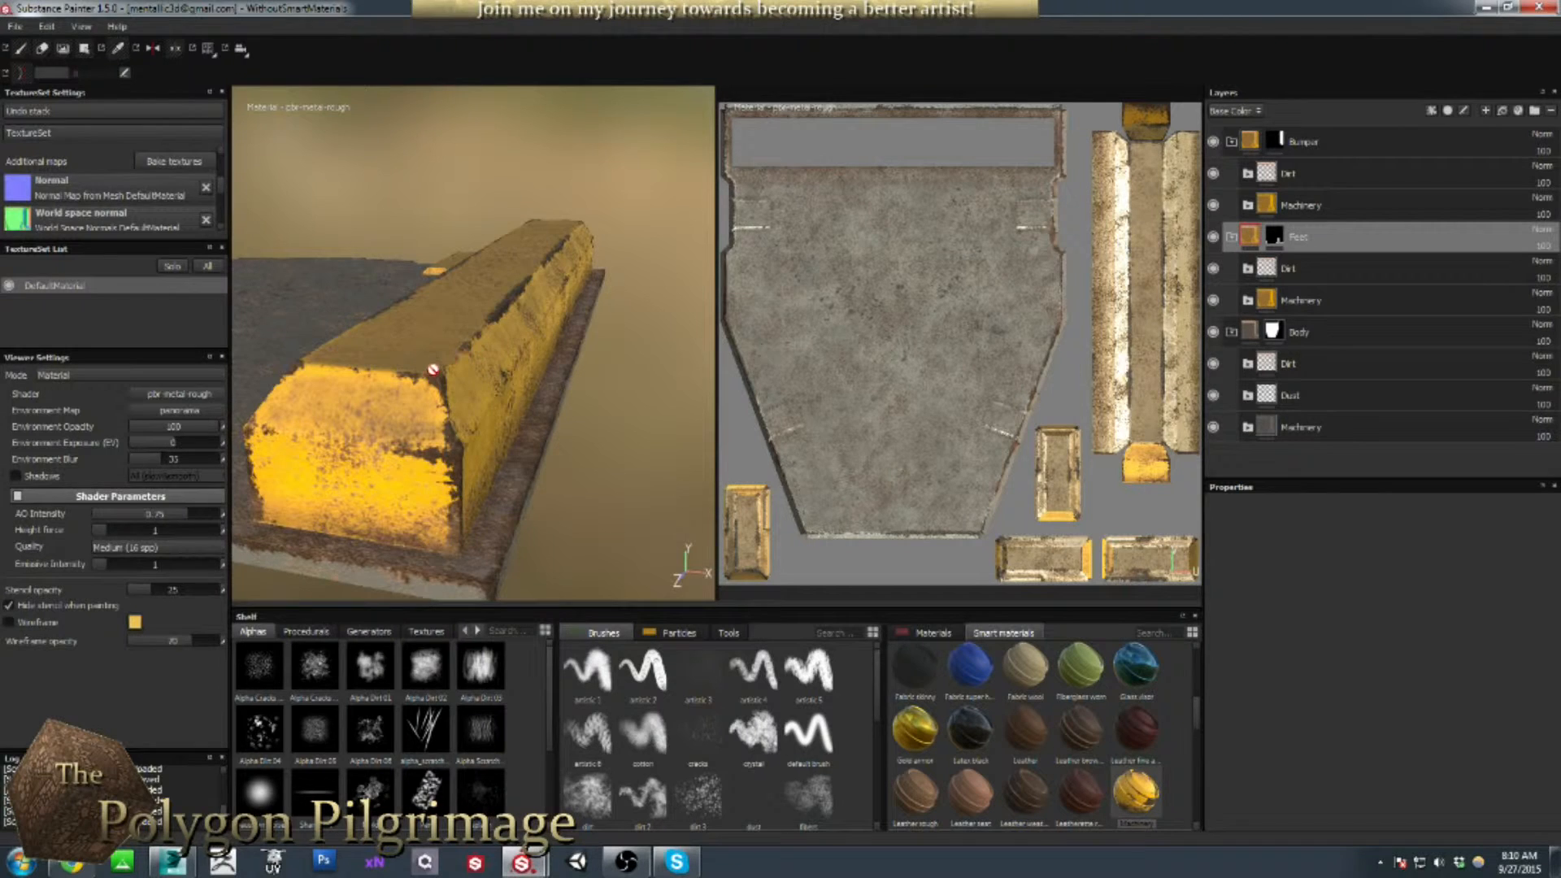
{"action": "left_click_drag", "start_coordinate": [477, 471], "coordinate": [442, 474], "text": "alt"}
{"action": "scroll", "coordinate": [442, 476], "scroll_direction": "down", "scroll_amount": 5}
{"action": "middle_click_drag", "start_coordinate": [443, 478], "coordinate": [593, 405], "text": "alt"}
{"action": "left_click_drag", "start_coordinate": [458, 435], "coordinate": [586, 412], "text": "alt"}
{"action": "middle_click_drag", "start_coordinate": [441, 486], "coordinate": [709, 393], "text": "alt"}
{"action": "left_click_drag", "start_coordinate": [440, 439], "coordinate": [445, 347], "text": "alt"}
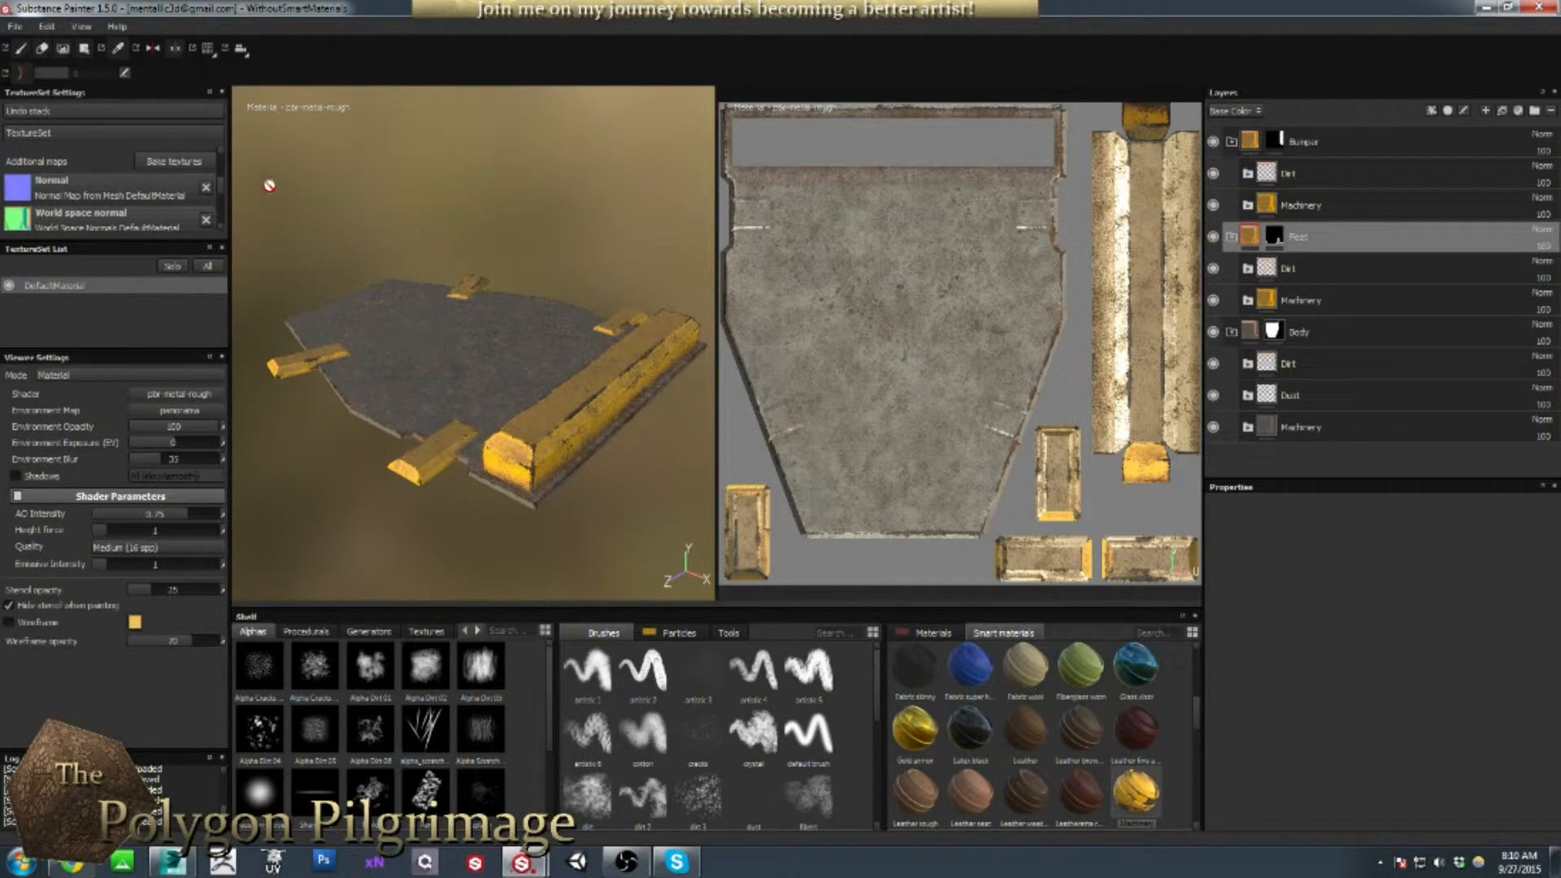
Review the baked additional maps of the texture set, from Normal and World space normal down to Curvature and Position
{"action": "left_click_drag", "start_coordinate": [223, 187], "coordinate": [222, 194]}
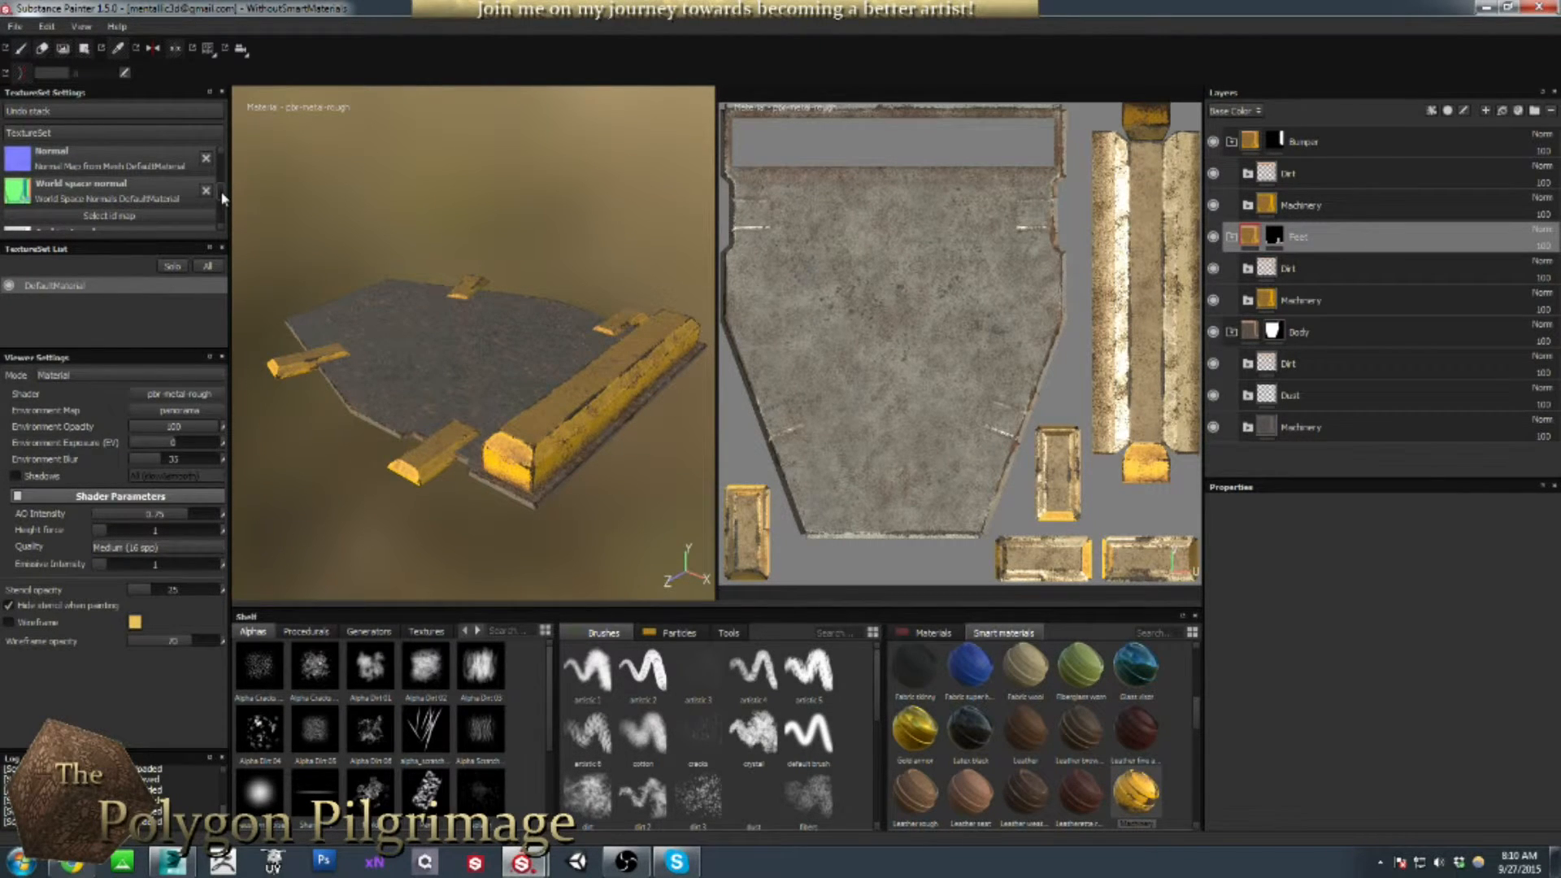
{"action": "left_click_drag", "start_coordinate": [223, 199], "coordinate": [222, 210]}
{"action": "scroll", "coordinate": [220, 212], "scroll_direction": "down", "scroll_amount": 3}
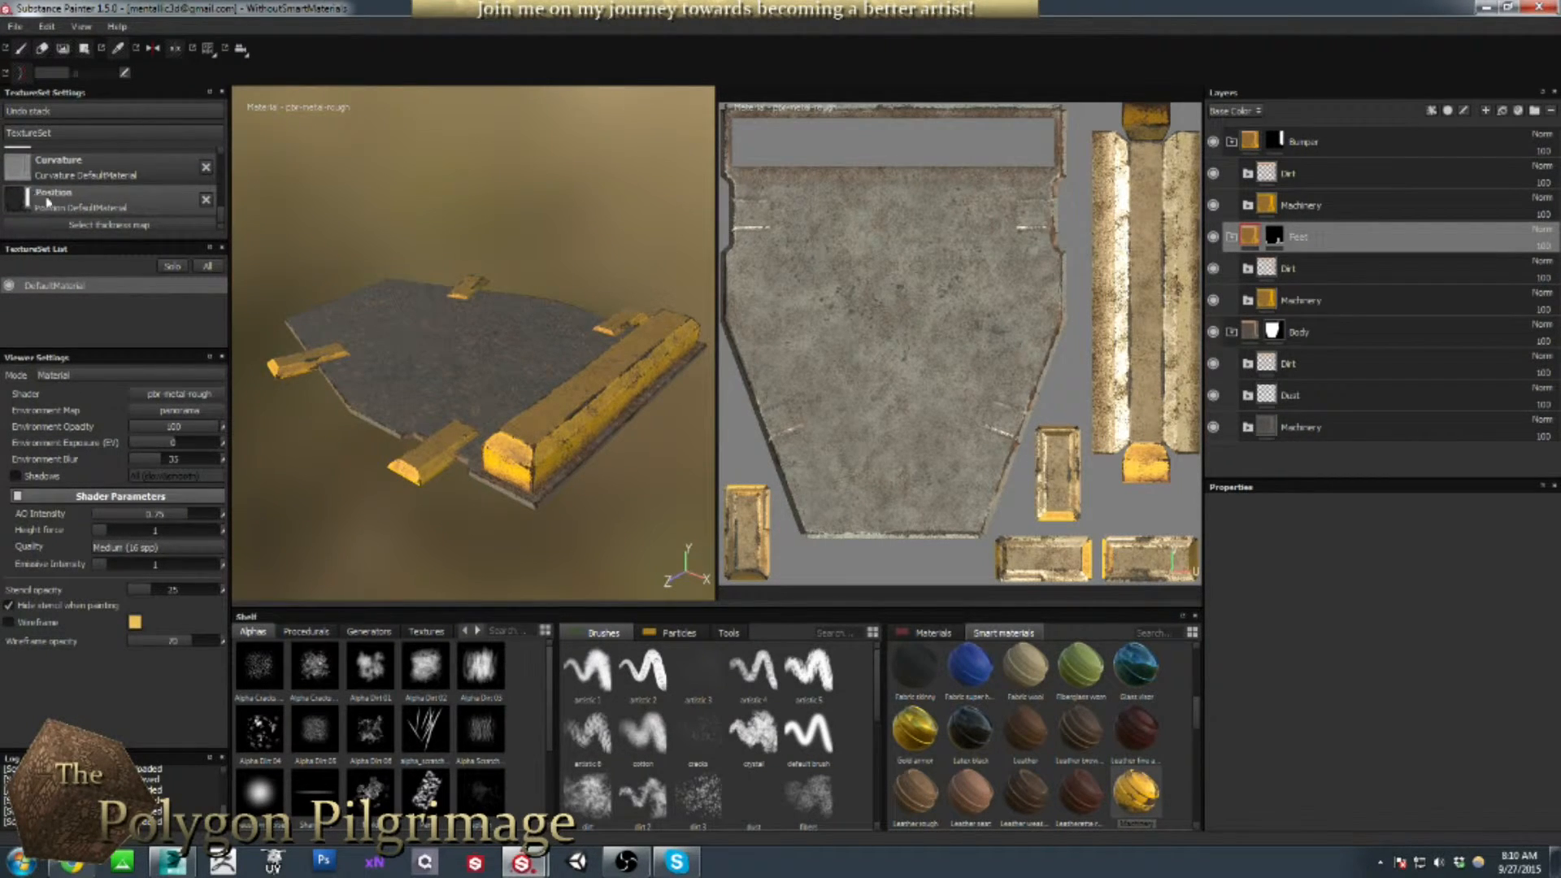
Examine the foot model with the Machinery smart materials from several angles, including along the yellow bumper
{"action": "left_click_drag", "start_coordinate": [582, 403], "coordinate": [547, 425], "text": "alt"}
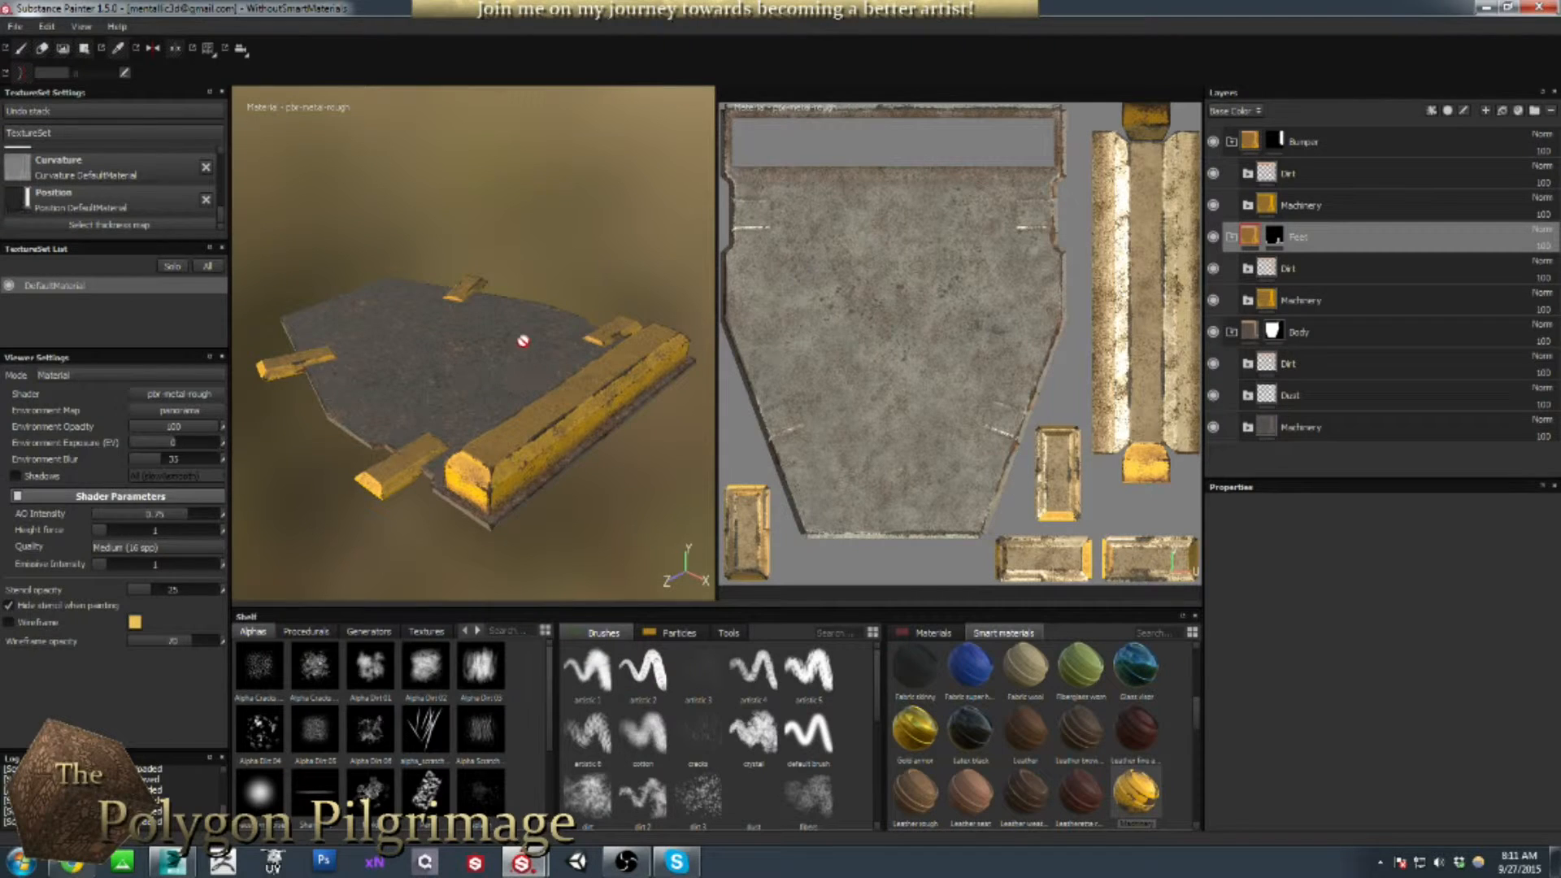
{"action": "left_click_drag", "start_coordinate": [523, 490], "coordinate": [514, 462], "text": "alt"}
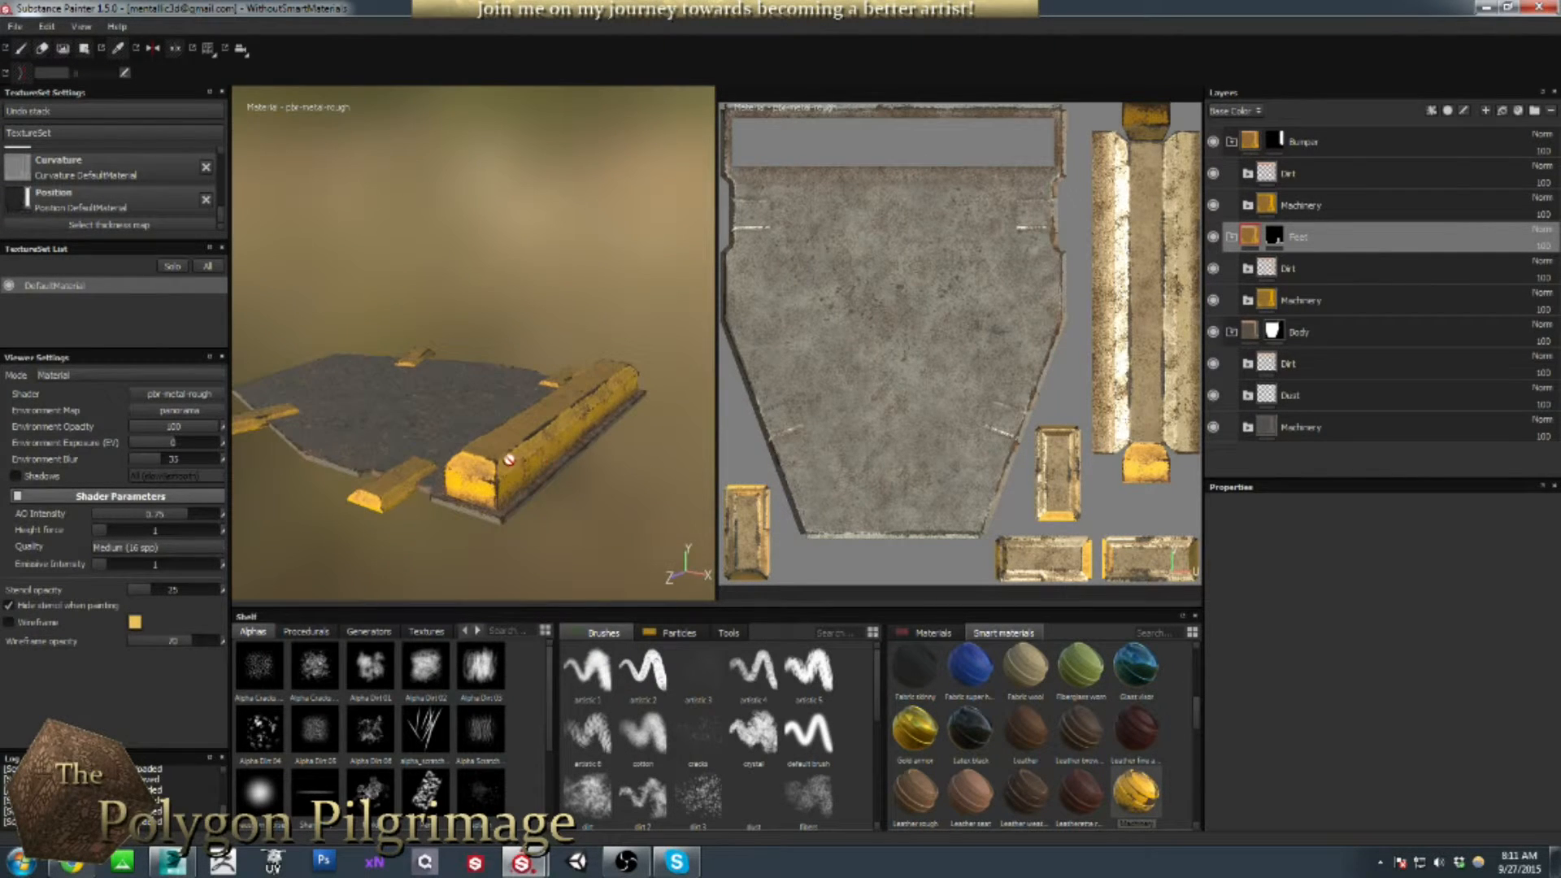
{"action": "left_click_drag", "start_coordinate": [591, 413], "coordinate": [559, 455], "text": "alt"}
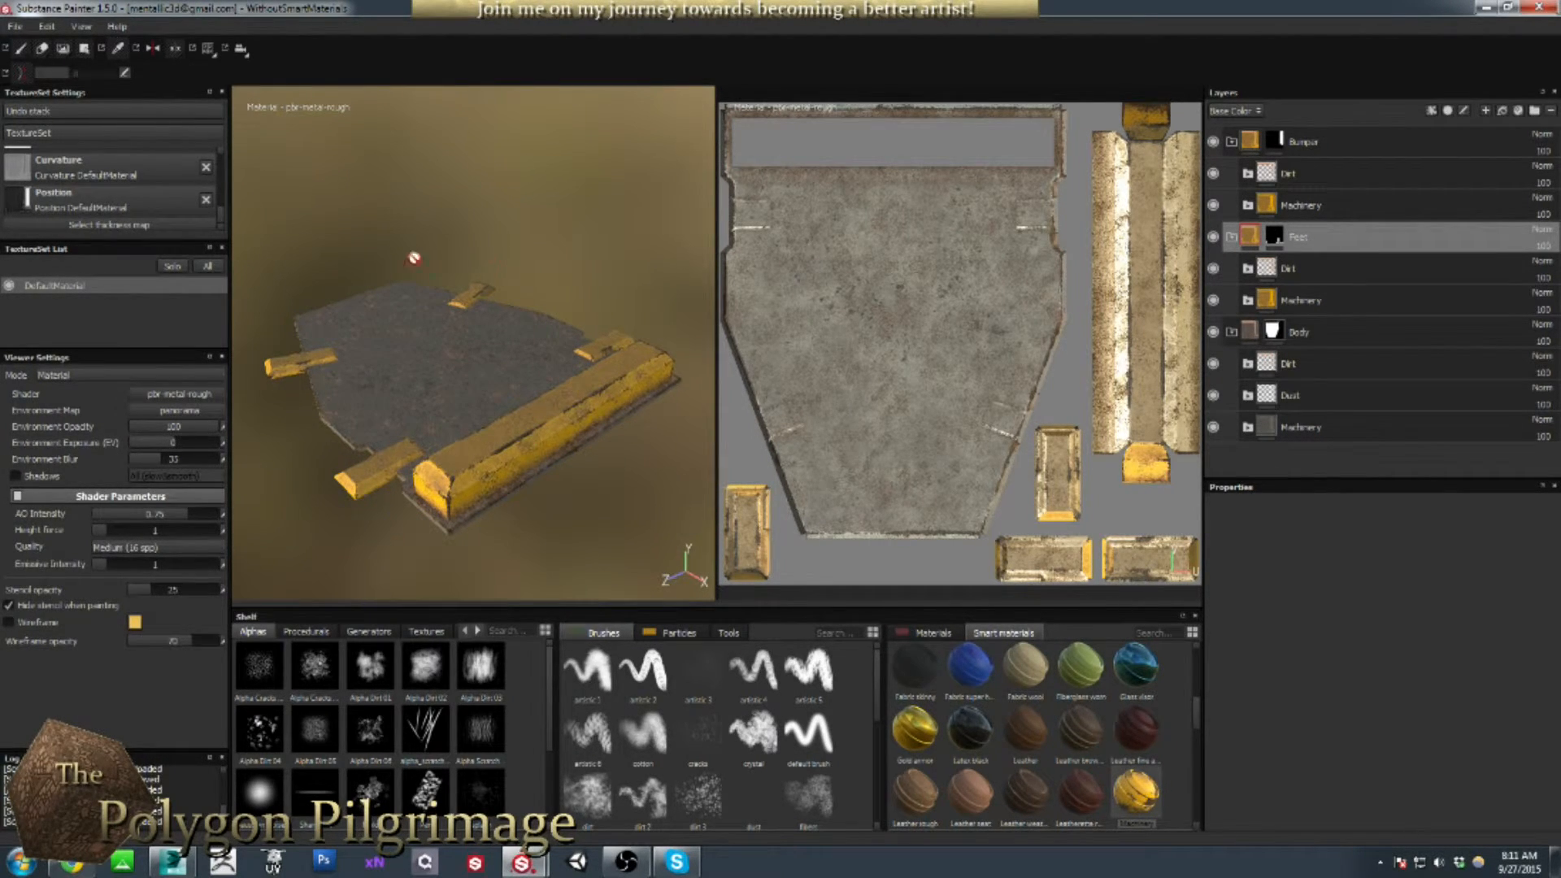
Switch to the Foot project and examine its striped front bumper and dark body from several angles
{"action": "mouse_move", "coordinate": [0, 107]}
{"action": "left_mouse_down"}
{"action": "mouse_move", "coordinate": [897, 162]}
{"action": "mouse_move", "coordinate": [1053, 135]}
{"action": "left_mouse_up"}
{"action": "left_click", "coordinate": [1226, 134]}
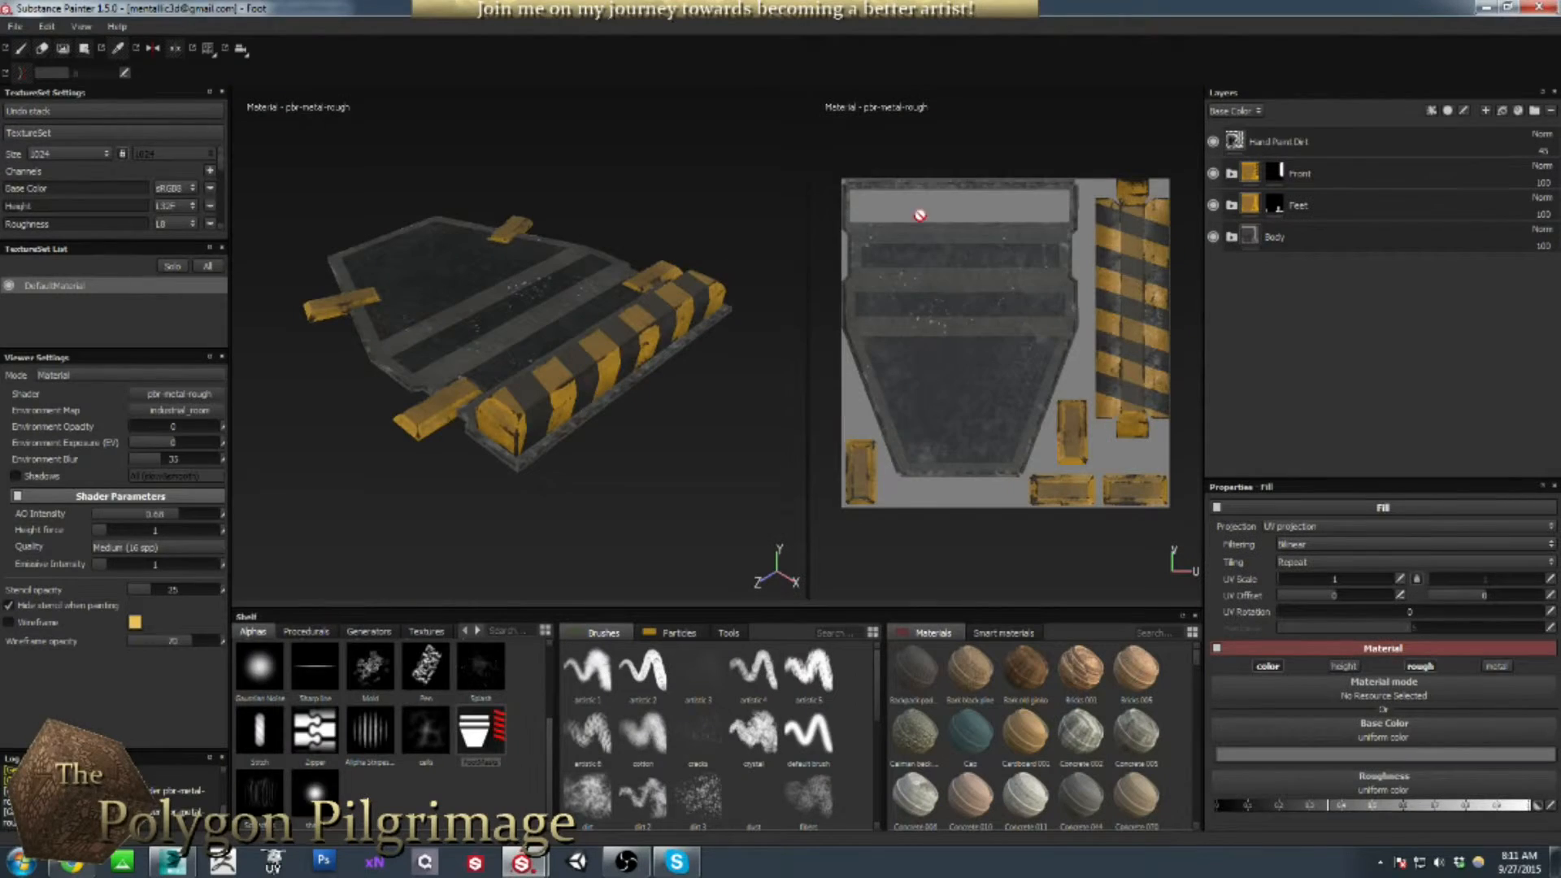
{"action": "left_click_drag", "start_coordinate": [620, 359], "coordinate": [631, 345], "text": "alt"}
{"action": "middle_click_drag", "start_coordinate": [619, 343], "coordinate": [661, 376], "text": "alt"}
{"action": "scroll", "coordinate": [574, 387], "scroll_direction": "down", "scroll_amount": 1}
{"action": "scroll", "coordinate": [573, 388], "scroll_direction": "up", "scroll_amount": 3}
{"action": "left_click_drag", "start_coordinate": [573, 387], "coordinate": [554, 407], "text": "alt"}
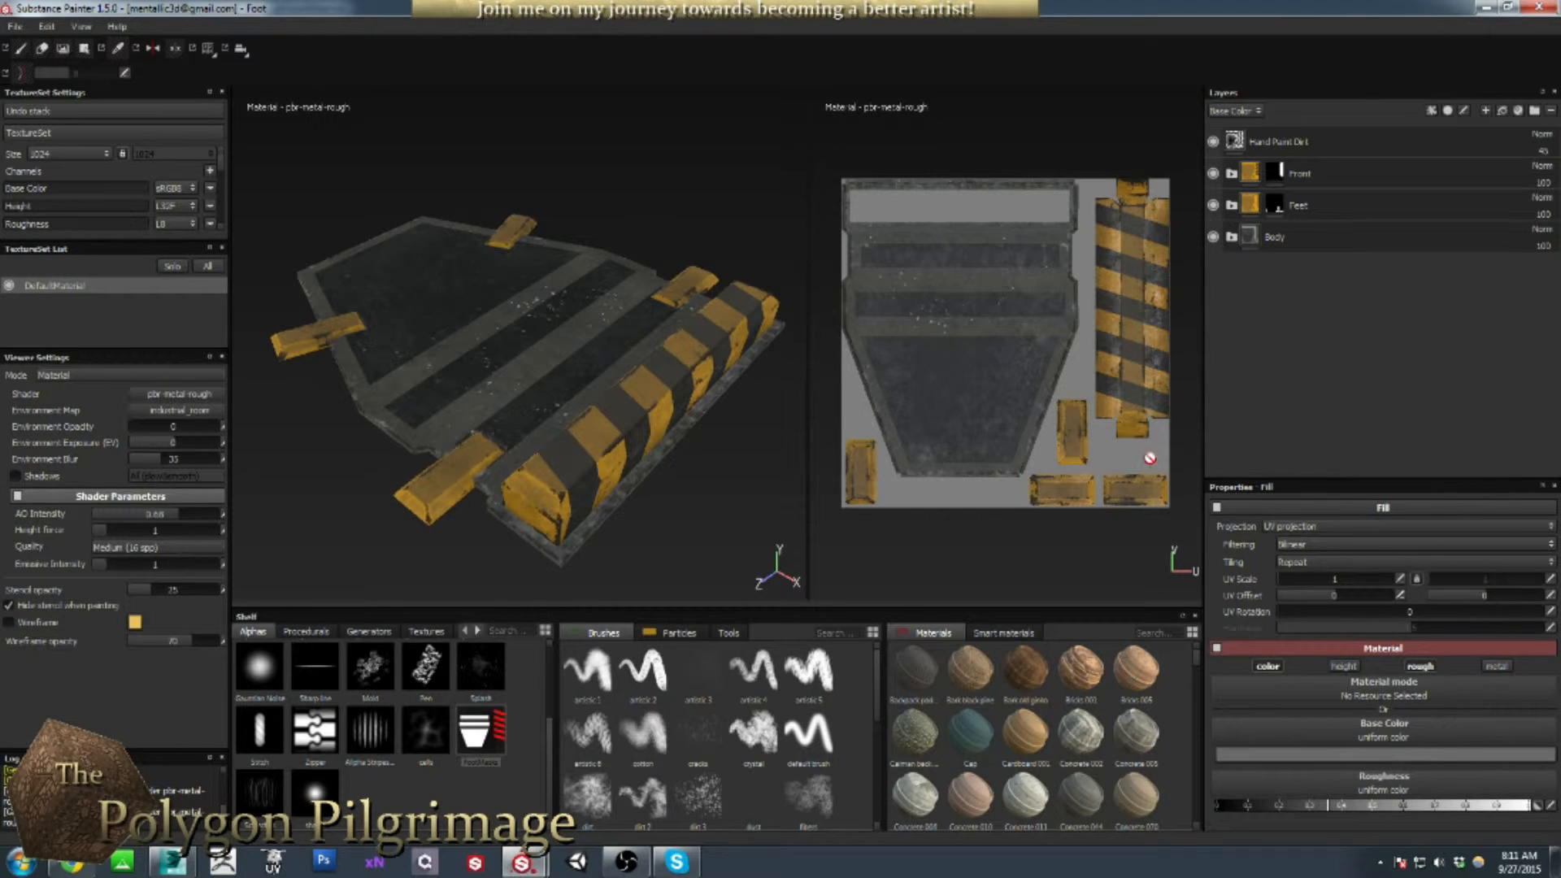
{"action": "mouse_move", "coordinate": [625, 429]}
{"action": "left_mouse_down", "text": "alt"}
{"action": "mouse_move", "coordinate": [728, 413]}
{"action": "mouse_move", "coordinate": [596, 441]}
{"action": "mouse_move", "coordinate": [610, 445]}
{"action": "left_mouse_up", "text": "alt"}
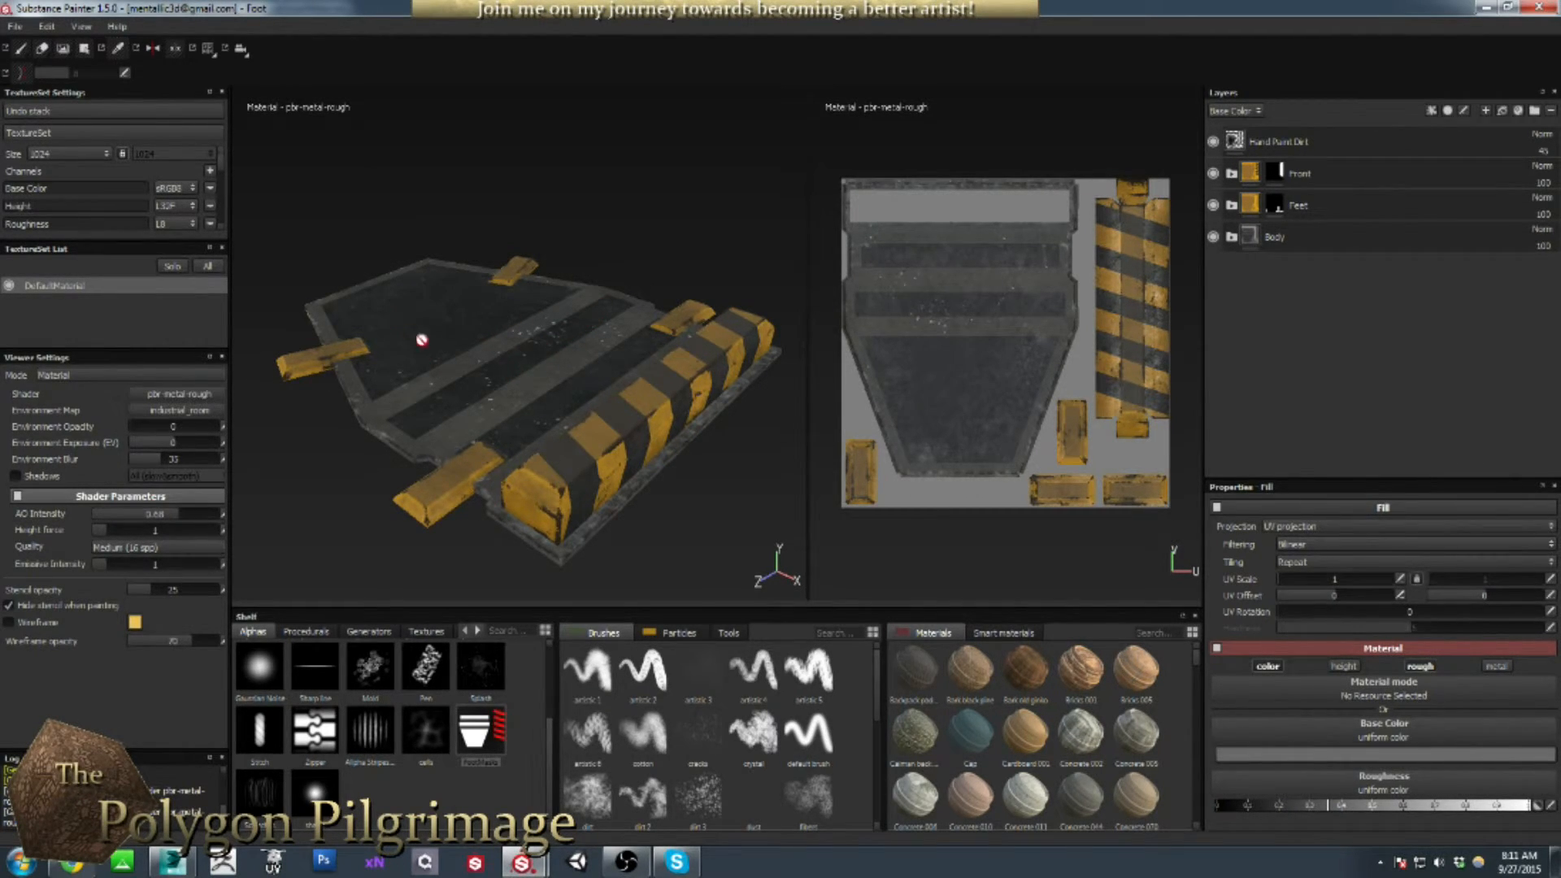
{"action": "mouse_move", "coordinate": [624, 448]}
{"action": "left_mouse_down", "text": "alt"}
{"action": "mouse_move", "coordinate": [625, 464]}
{"action": "mouse_move", "coordinate": [627, 376]}
{"action": "mouse_move", "coordinate": [635, 429]}
{"action": "left_mouse_up", "text": "alt"}
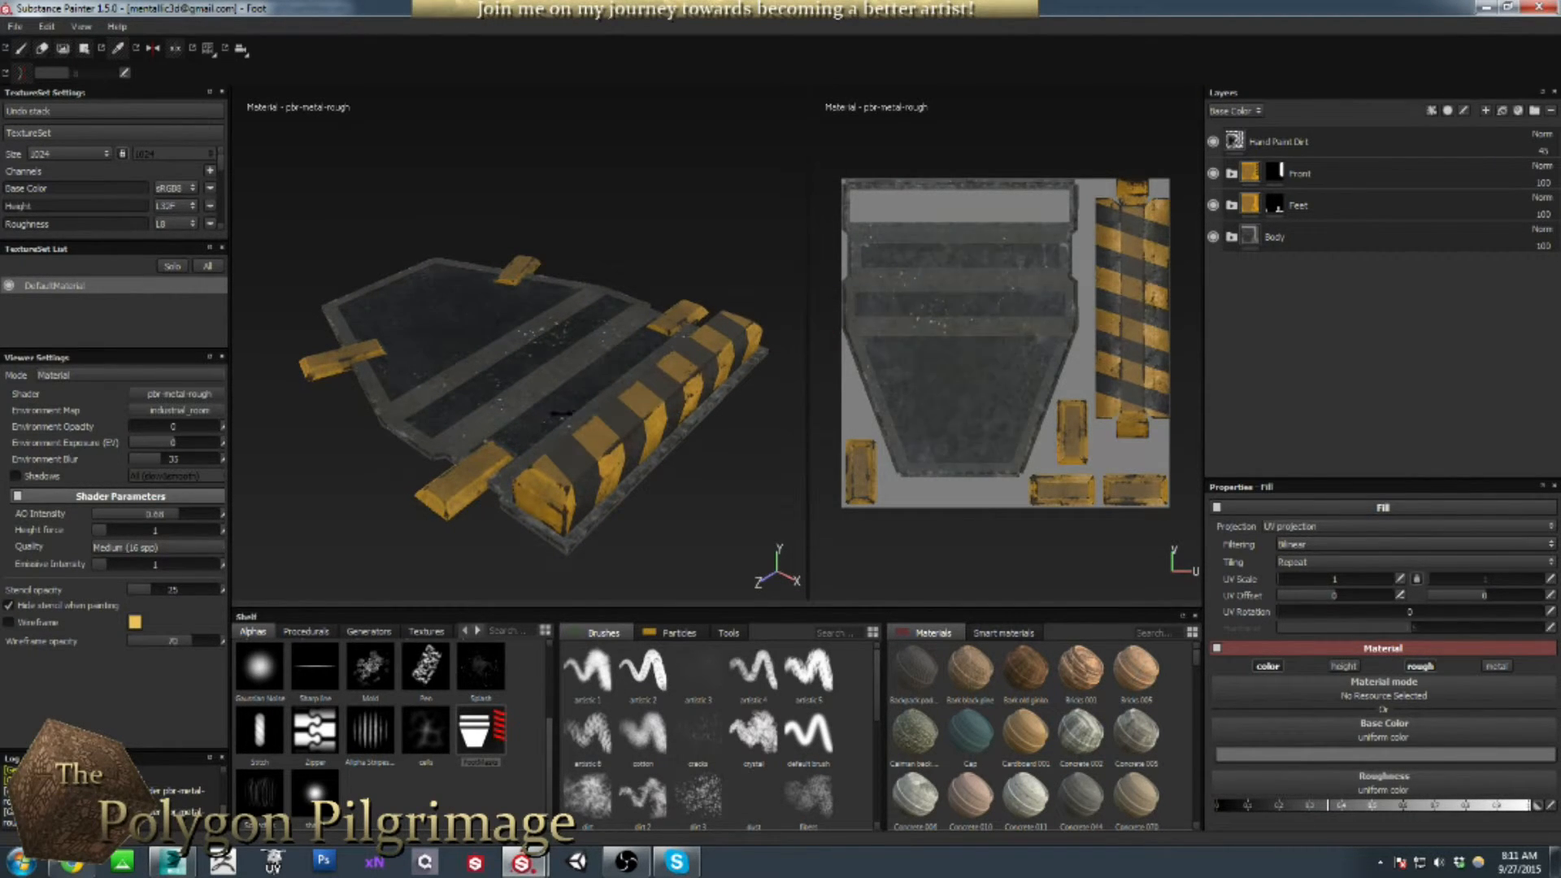
{"action": "mouse_move", "coordinate": [626, 431]}
{"action": "left_mouse_down", "text": "alt"}
{"action": "mouse_move", "coordinate": [797, 358]}
{"action": "mouse_move", "coordinate": [759, 363]}
{"action": "mouse_move", "coordinate": [640, 443]}
{"action": "left_mouse_up", "text": "alt"}
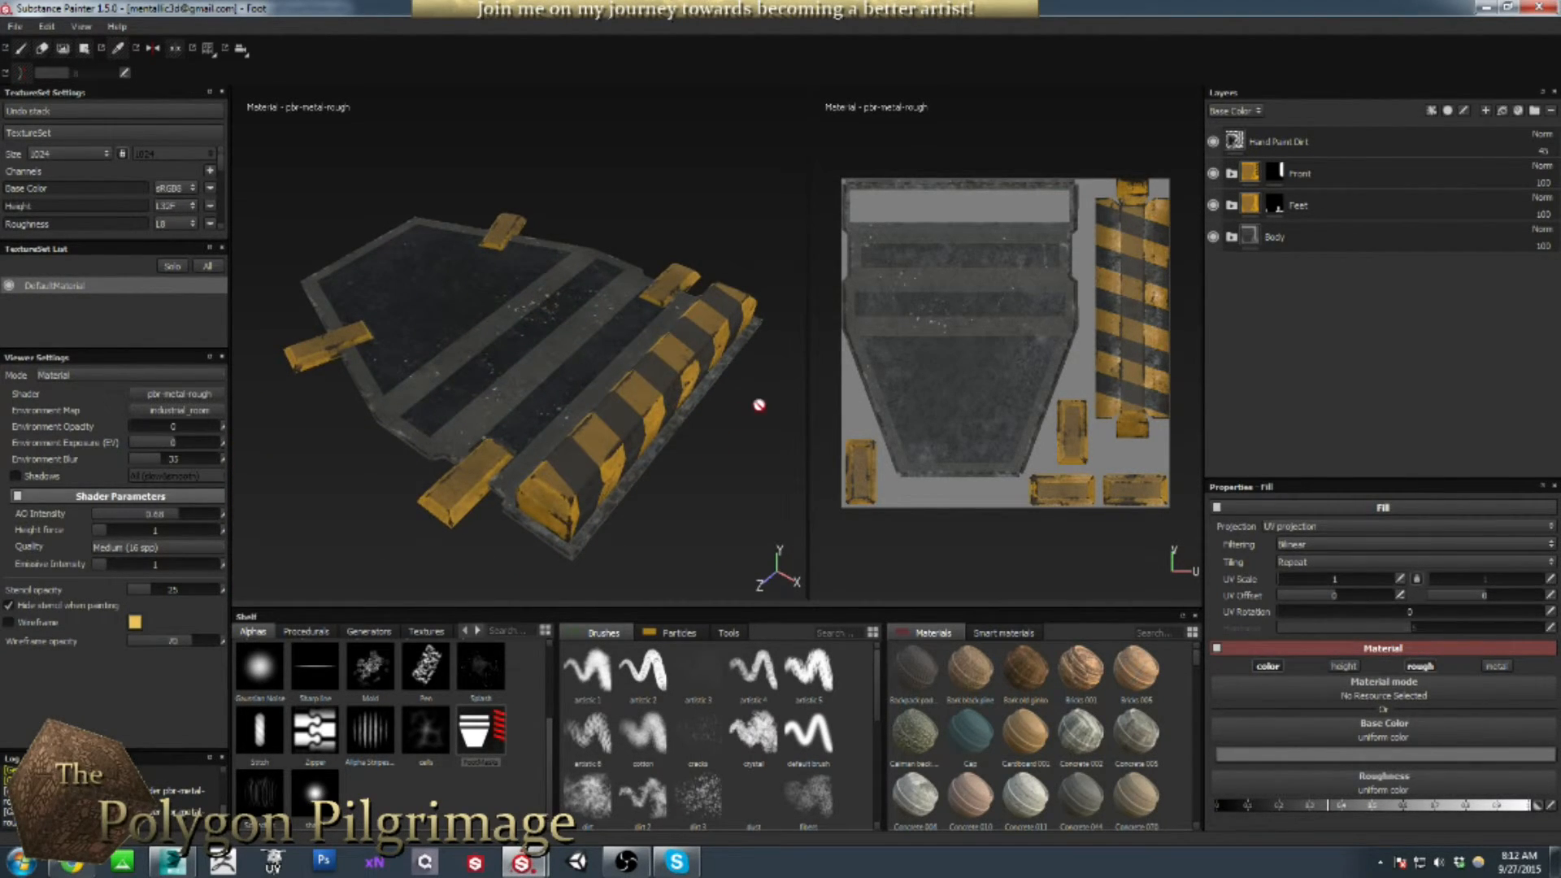
Check the texture set's additional maps, and toggle the Hand Paint Dirt layer's visibility to compare the model with and without it
{"action": "mouse_move", "coordinate": [219, 160]}
{"action": "left_mouse_down"}
{"action": "mouse_move", "coordinate": [220, 210]}
{"action": "mouse_move", "coordinate": [219, 184]}
{"action": "left_mouse_up"}
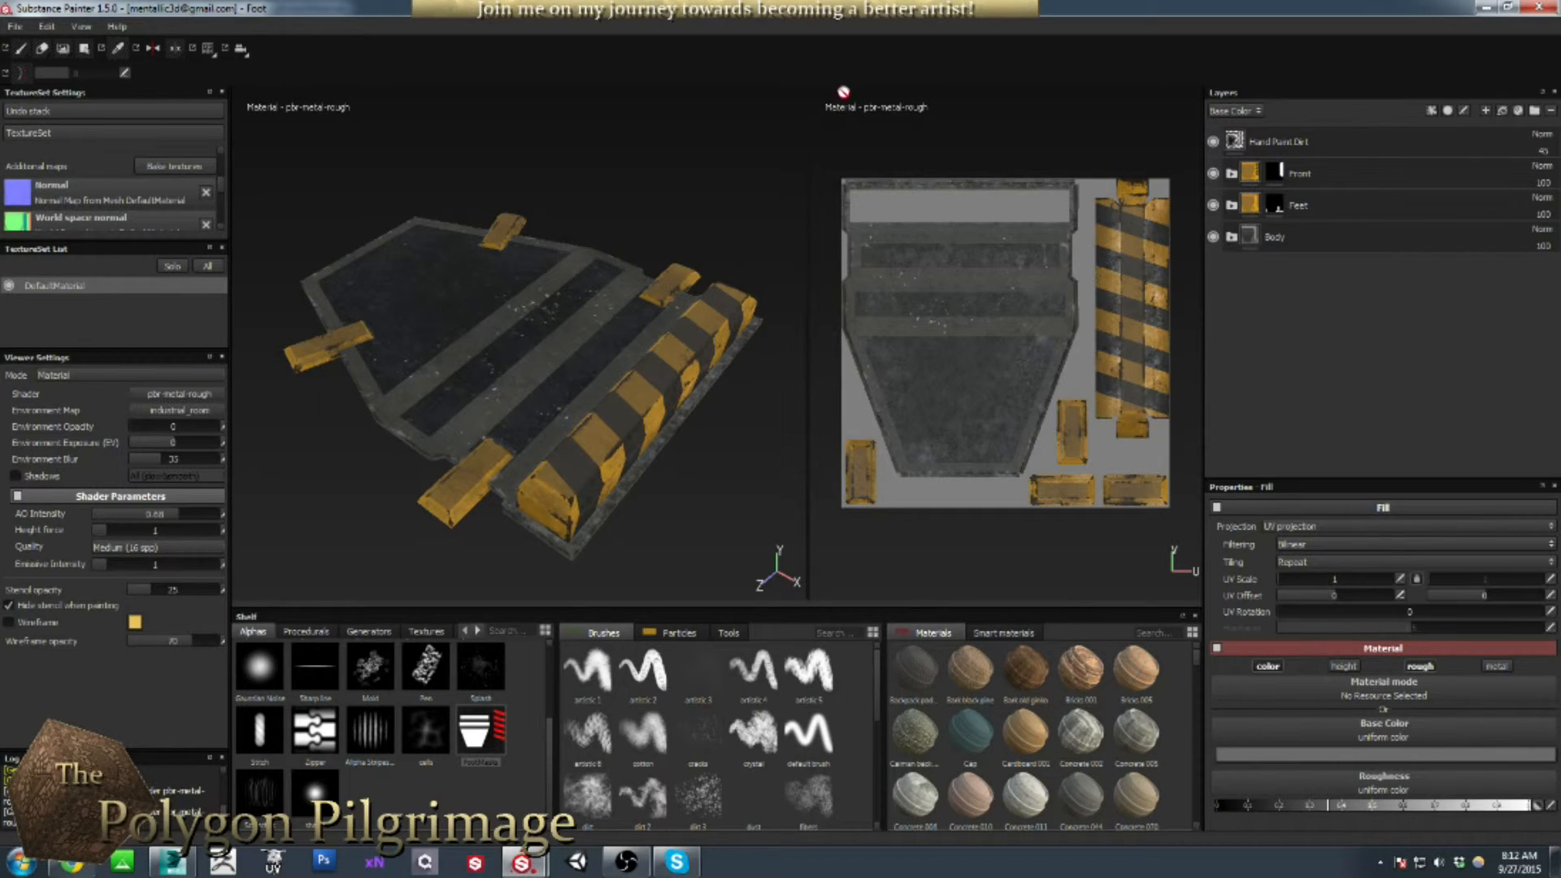
{"action": "left_click", "coordinate": [1280, 141]}
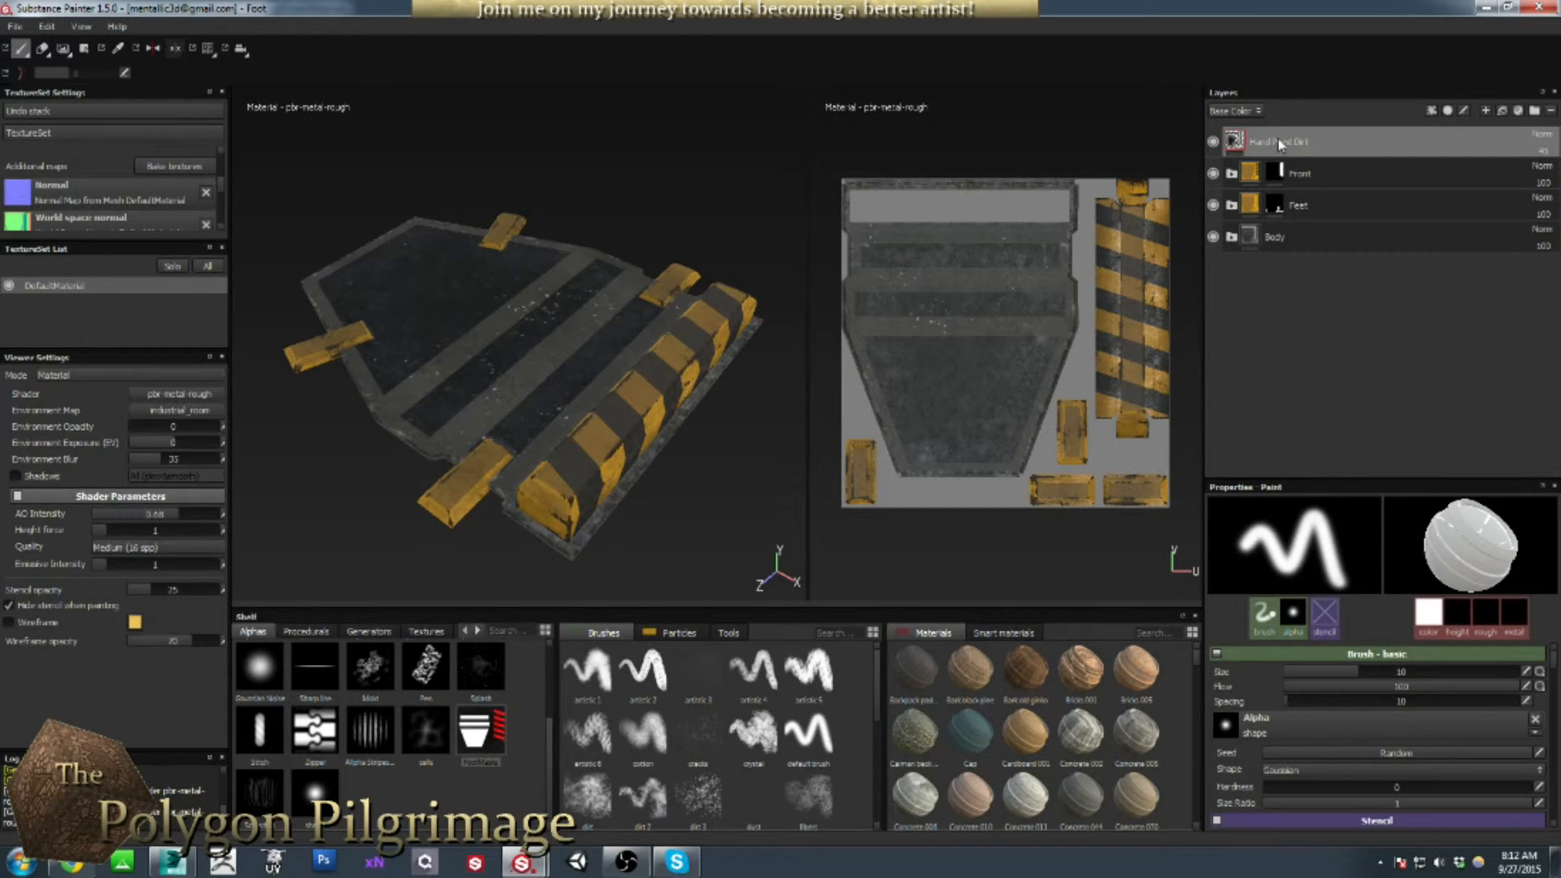
{"action": "left_click", "coordinate": [1219, 144]}
{"action": "left_click", "coordinate": [1219, 144]}
{"action": "left_click", "coordinate": [1219, 144]}
{"action": "left_click", "coordinate": [1219, 144]}
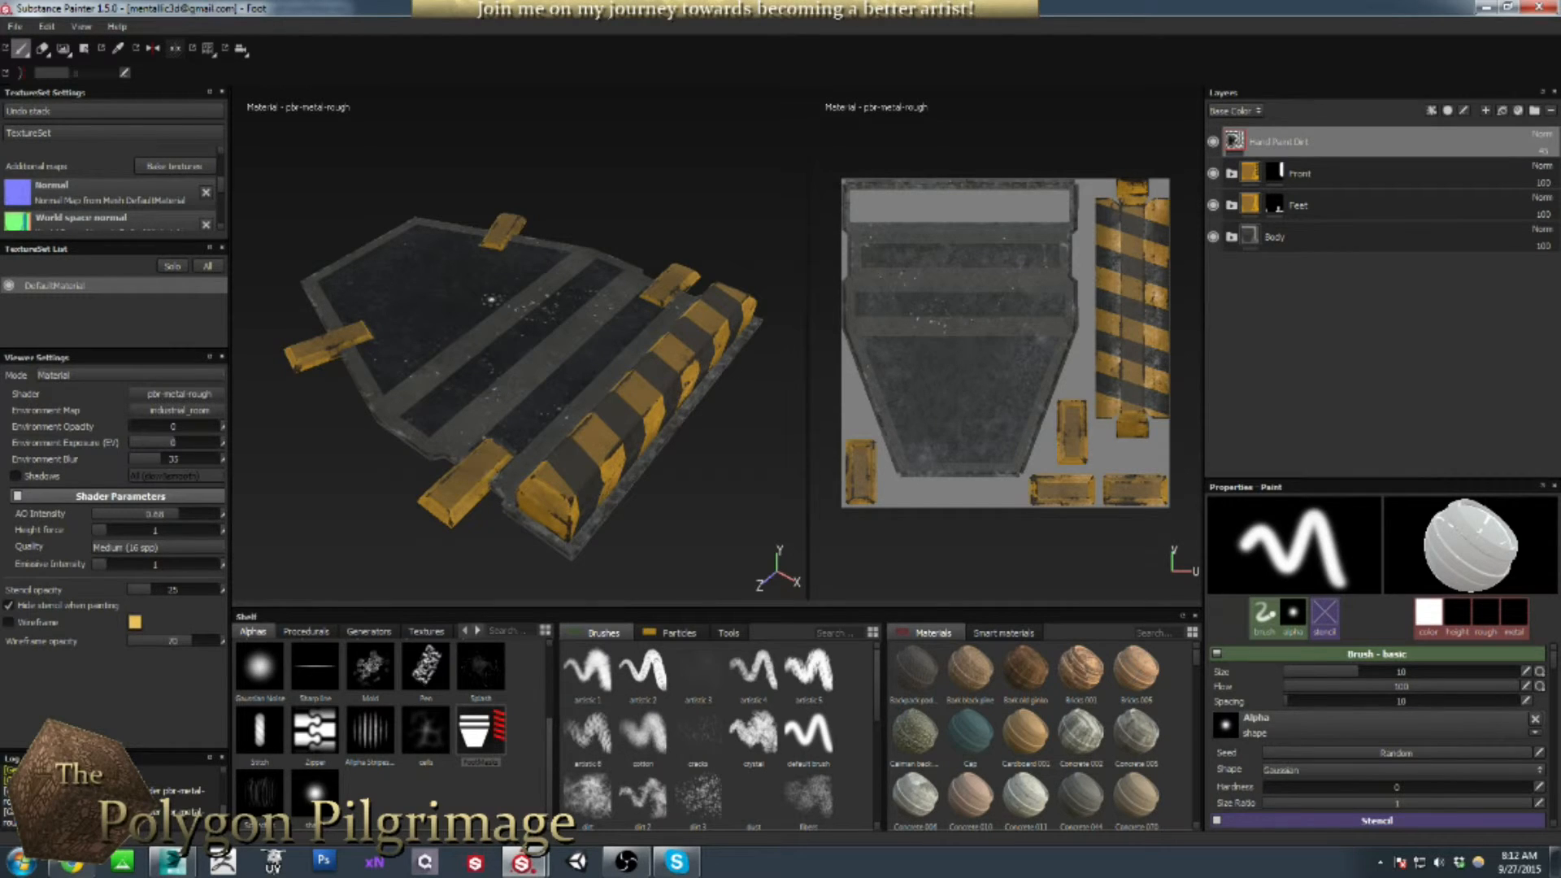